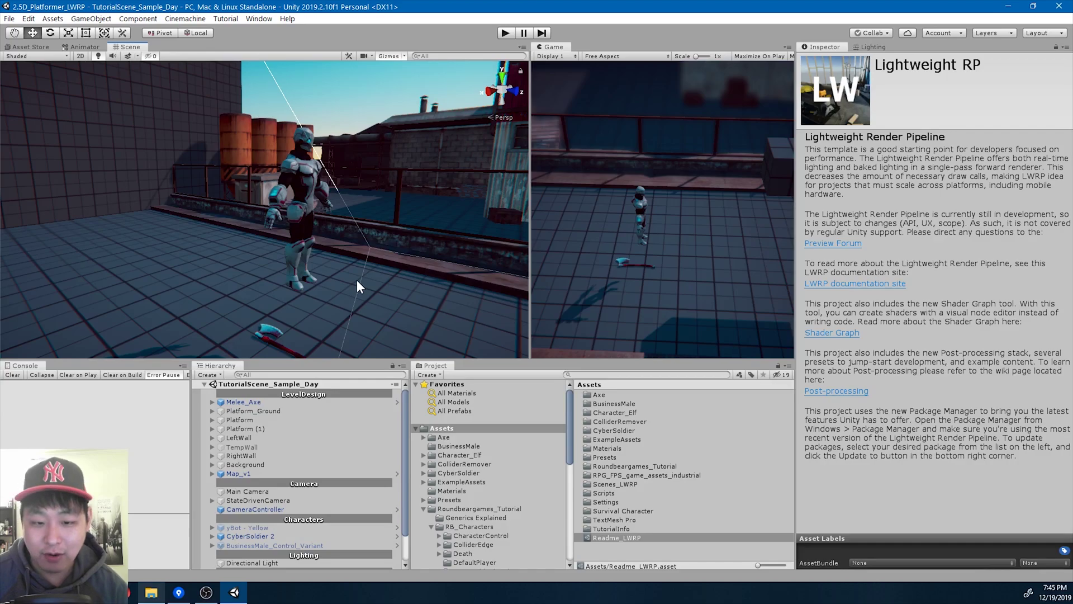
Delete the yBot - Yellow, CyberSoldier 2 and BusinessMale_Control_Variant characters from the scene.
left_click(266, 528)
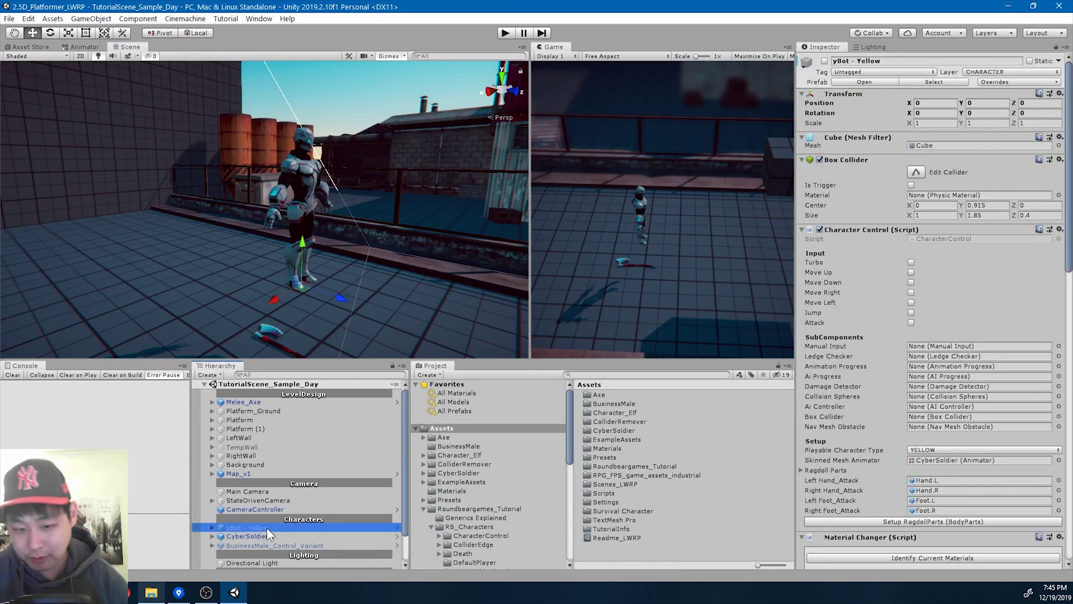
key("Delete")
left_click(267, 528)
key("Delete")
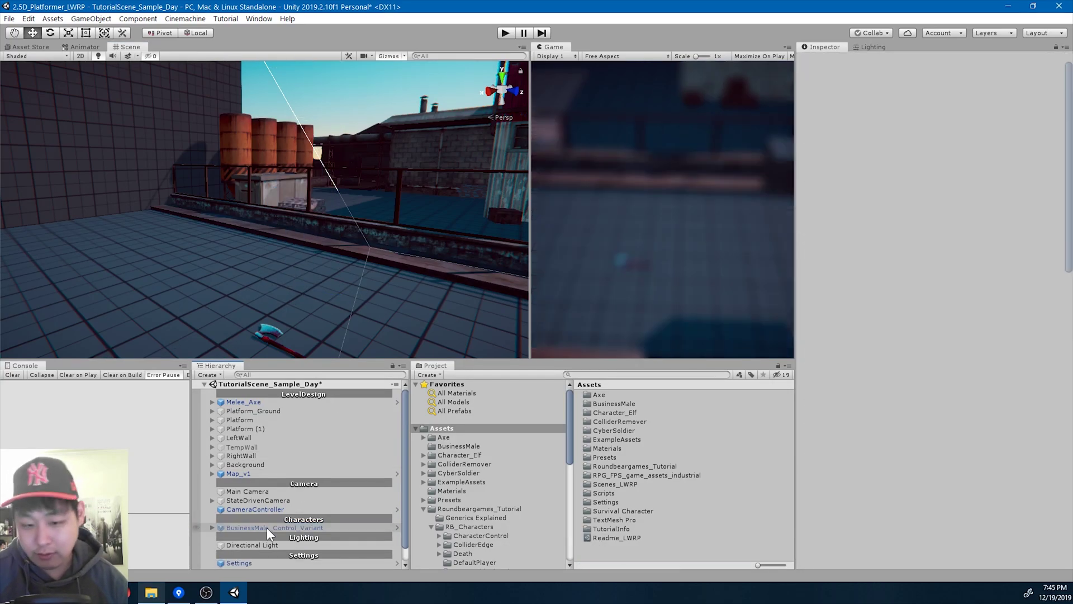
left_click(262, 526)
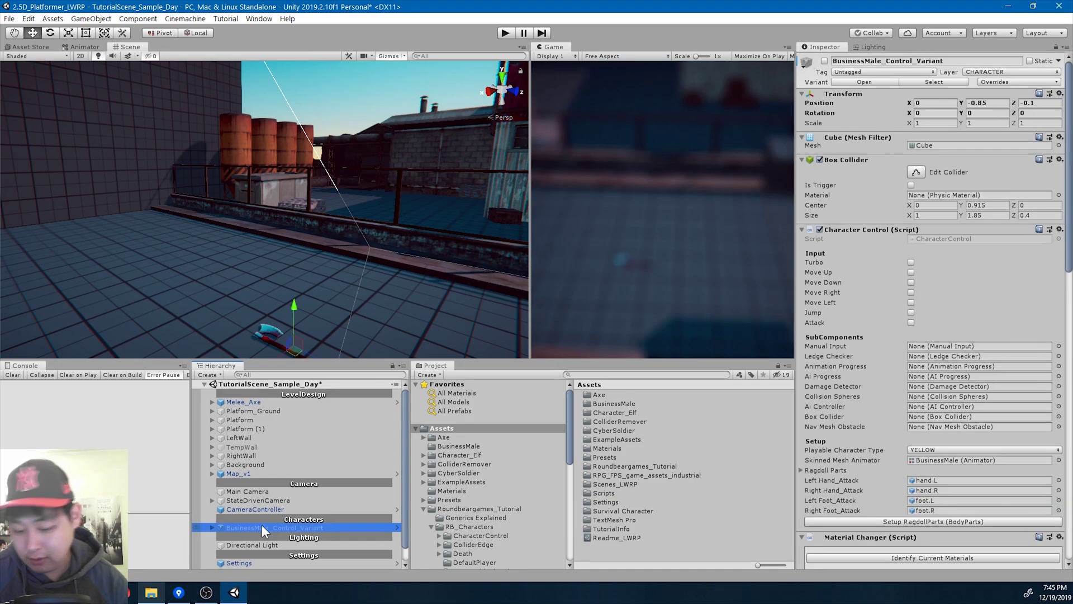
key("Delete")
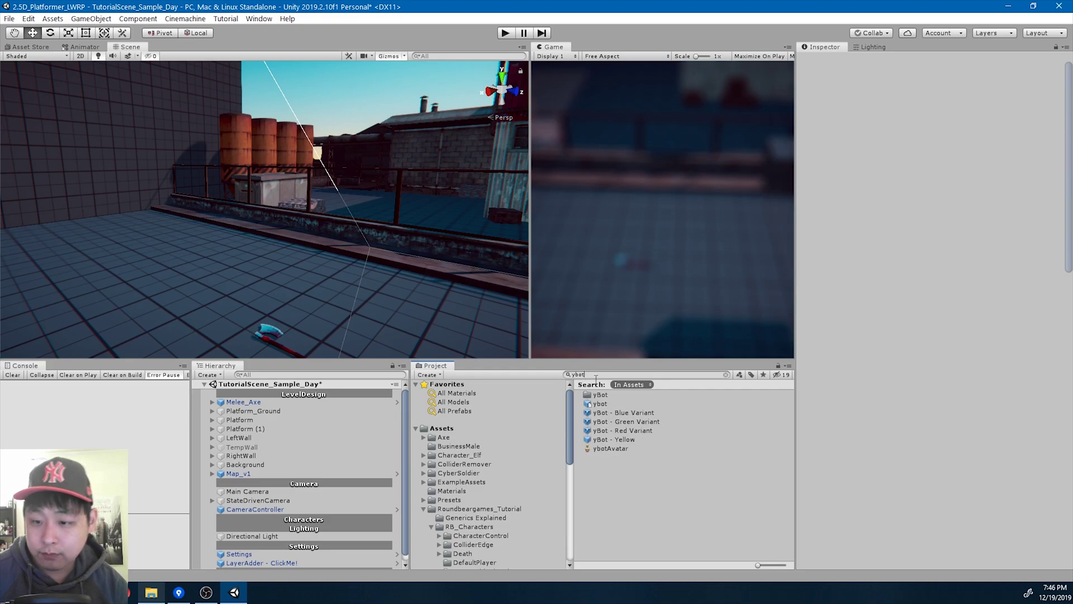
Add the yBot - Yellow, yBot - Blue Variant and BusinessMale_Control_Variant prefabs under Characters and space them apart in the scene.
left_click_drag(635, 438, 331, 524)
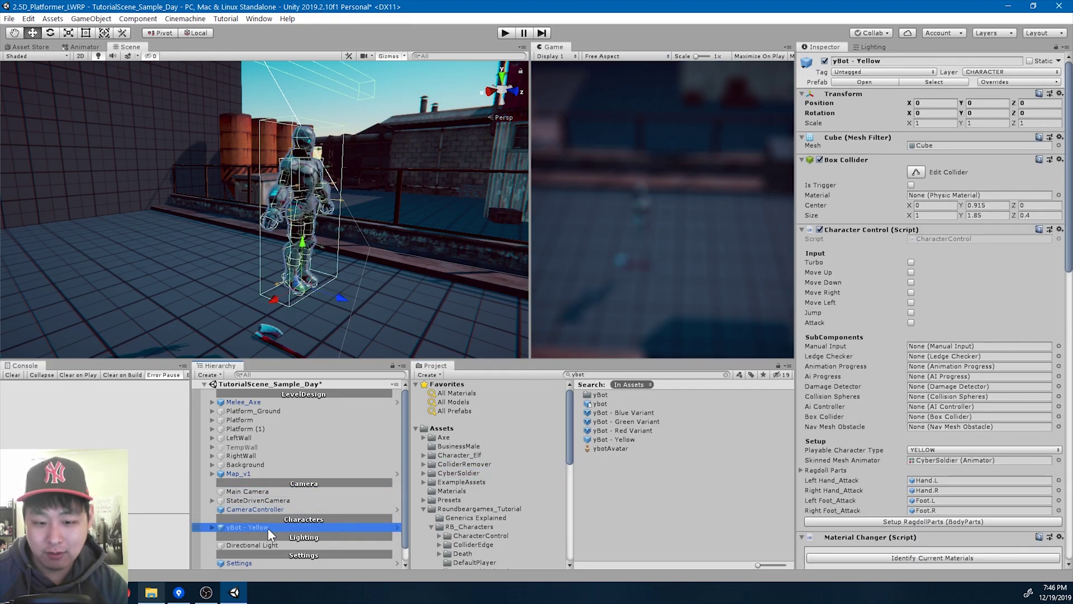
left_click_drag(628, 414, 324, 532)
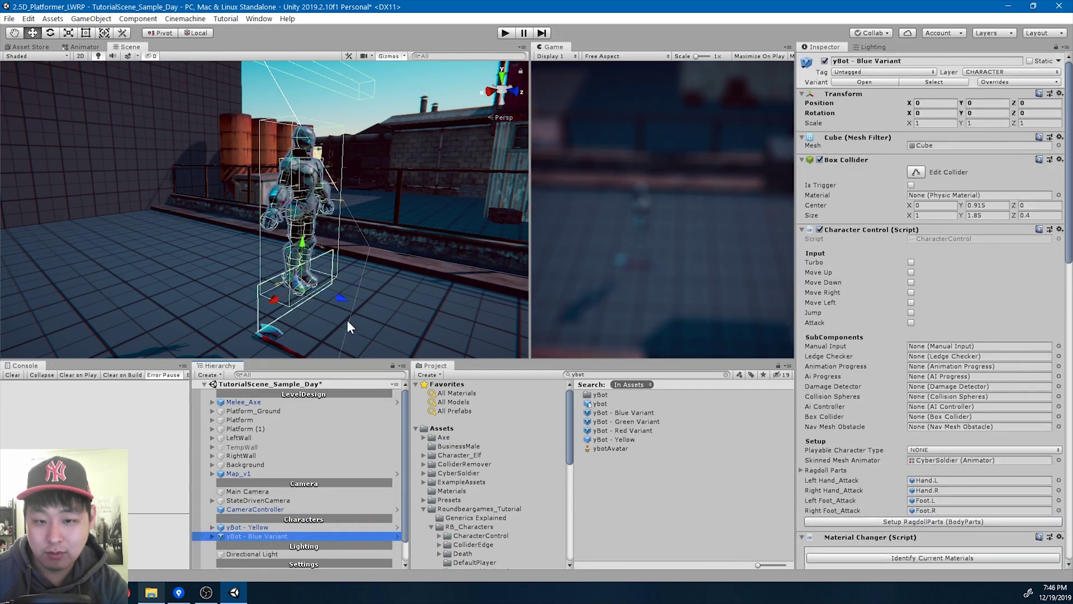
left_click(634, 375)
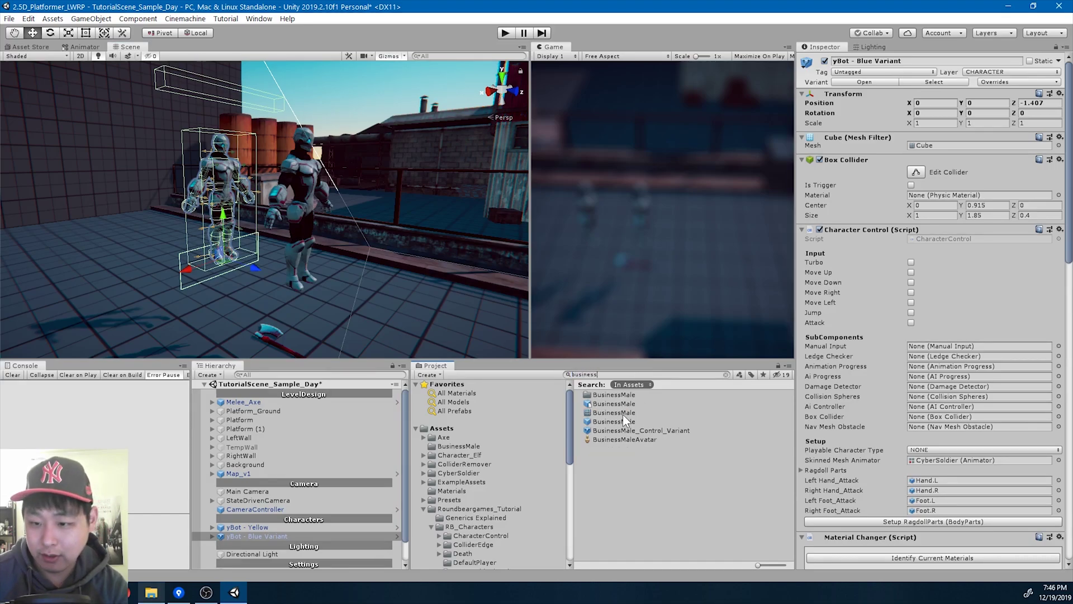
left_click_drag(619, 426, 347, 522)
left_click_drag(401, 314, 105, 236)
left_click(353, 104)
middle_click_drag(354, 104, 373, 263)
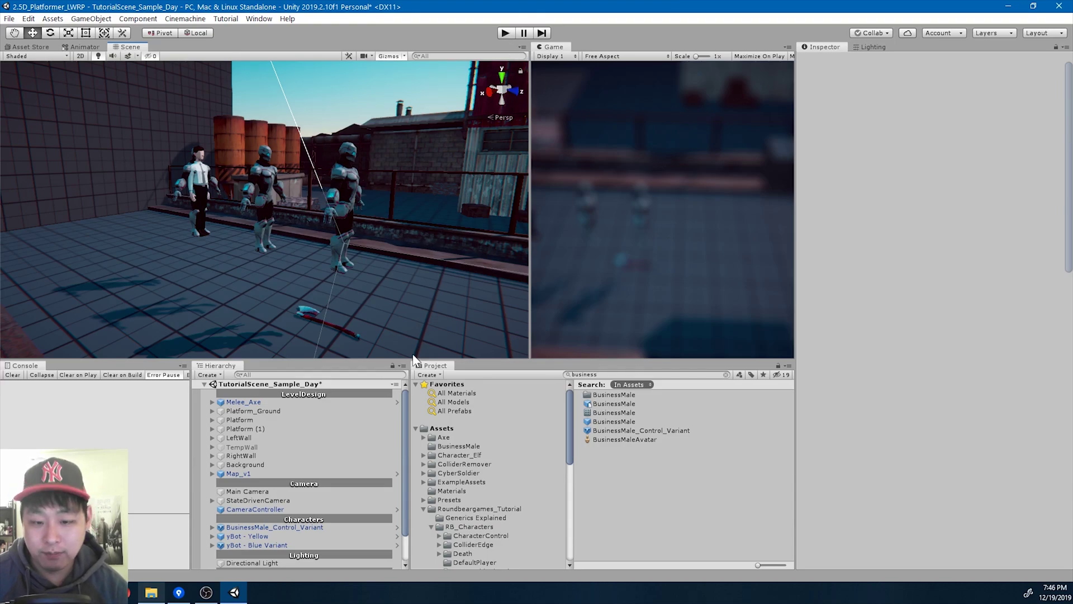
Remove BusinessMale_Control_Variant, yBot - Yellow and yBot - Blue Variant from the Characters section of the scene.
left_click(291, 525)
key("Delete")
left_click(261, 528)
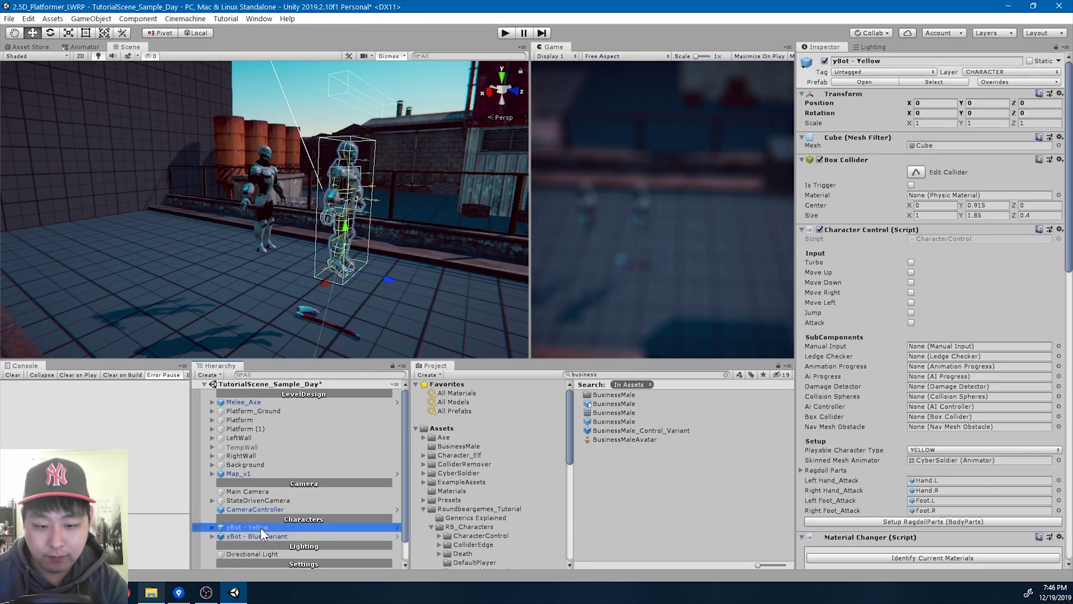
key("Delete")
left_click(262, 526)
key("Delete")
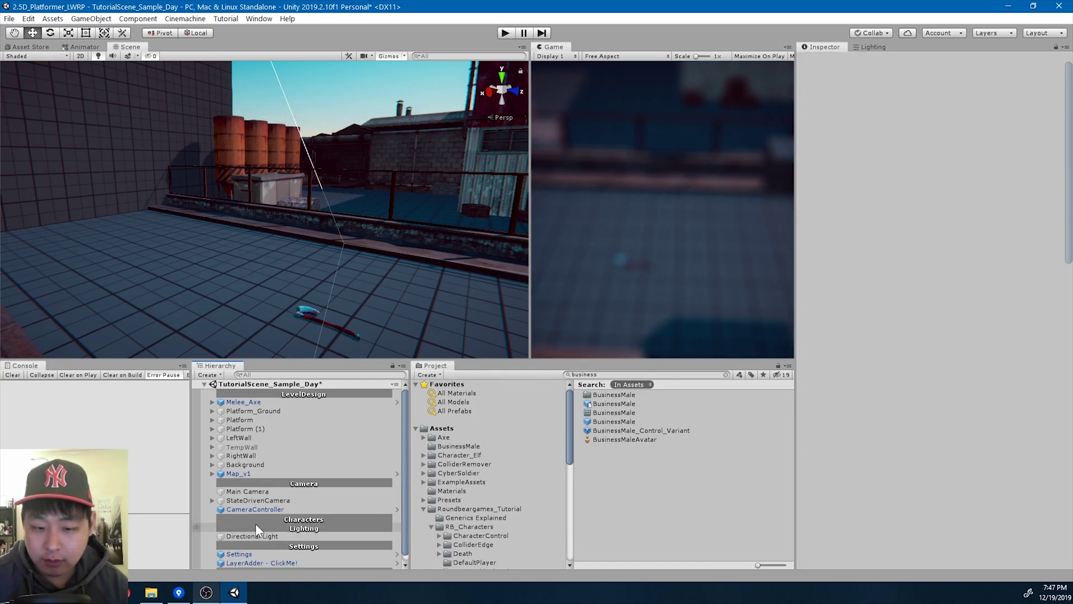
Search the project assets for ybot and place the yBot - Yellow prefab under Characters in the scene.
left_click(611, 374)
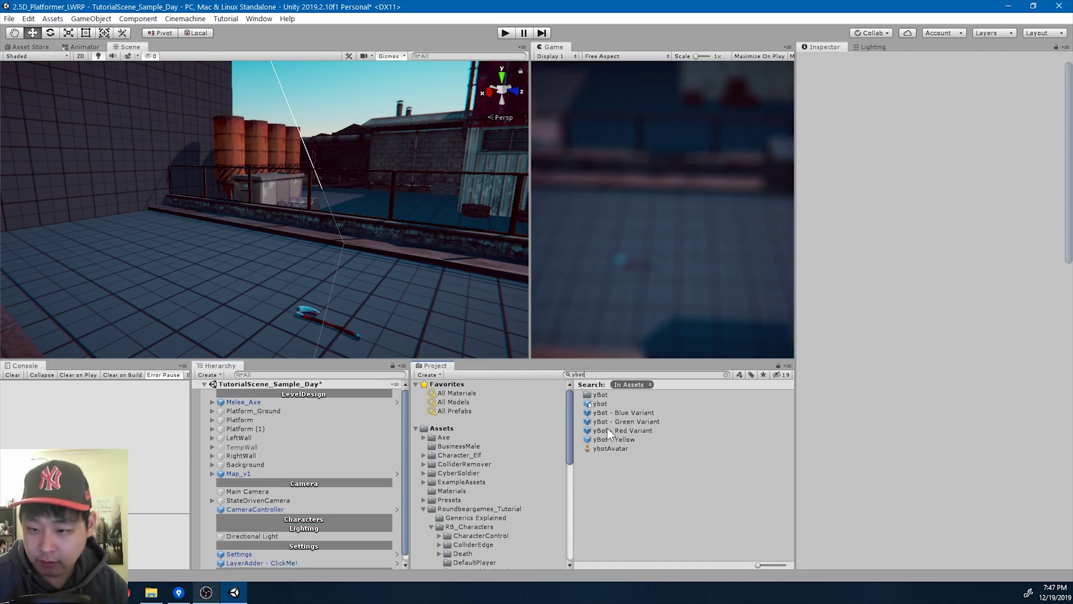
left_click_drag(612, 439, 317, 526)
double_click(317, 525)
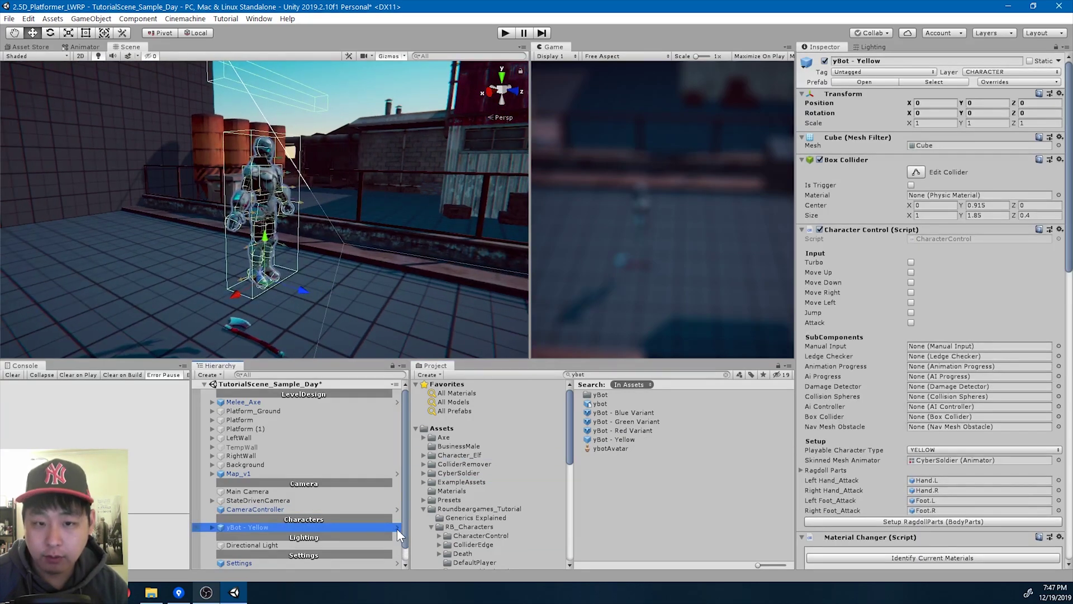
In the yBot - Yellow prefab, activate the ybot model and deactivate the CyberSoldier model, then return to the scene.
left_click(396, 527)
left_click(213, 407)
left_click(249, 407)
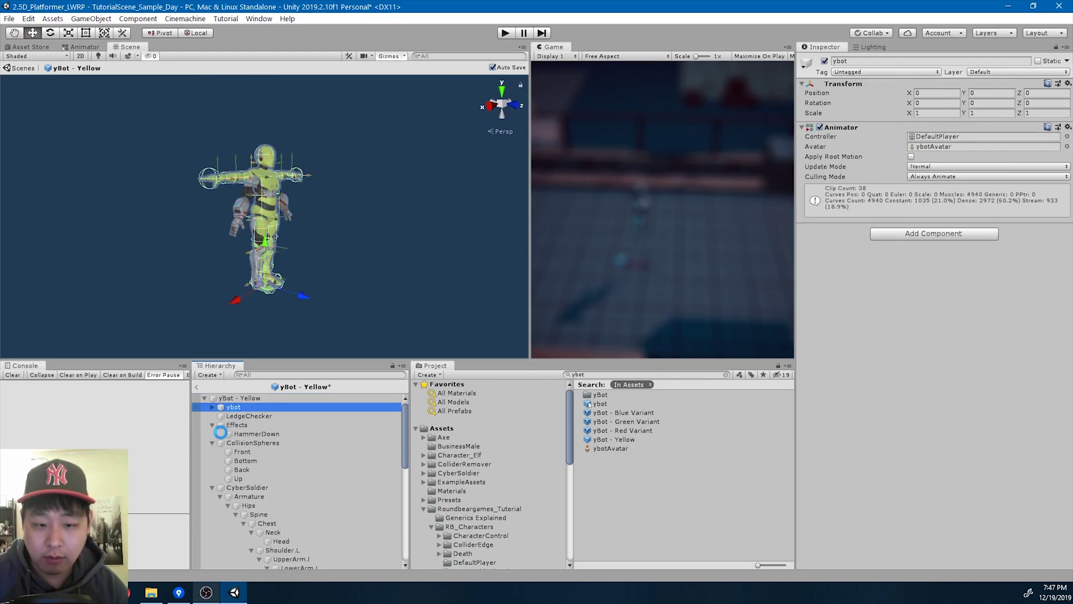
left_click(213, 487)
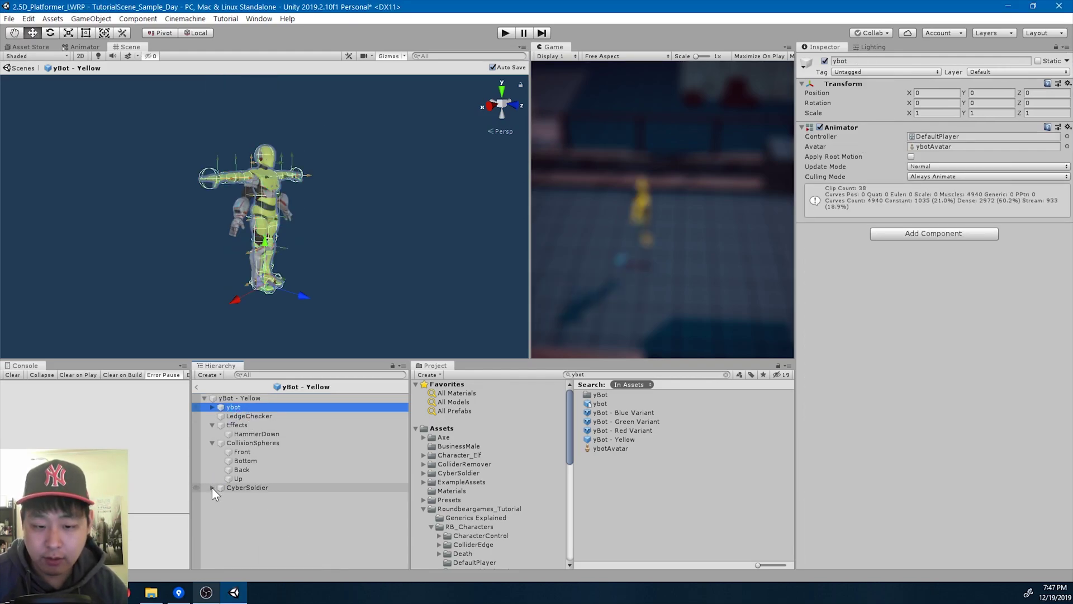
left_click(269, 484)
key("alt+shift+a")
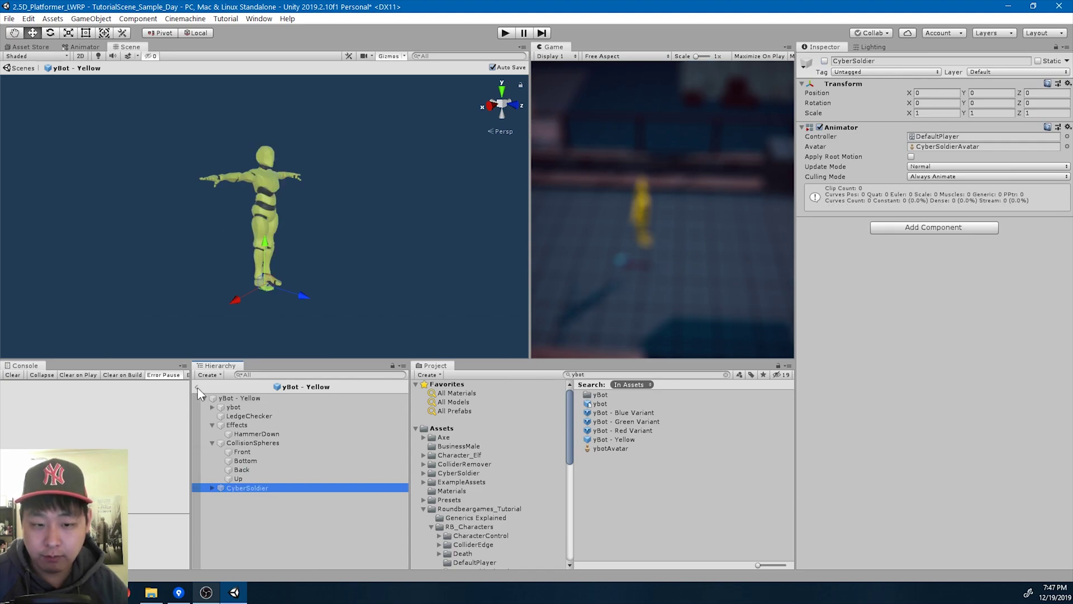
left_click(197, 387)
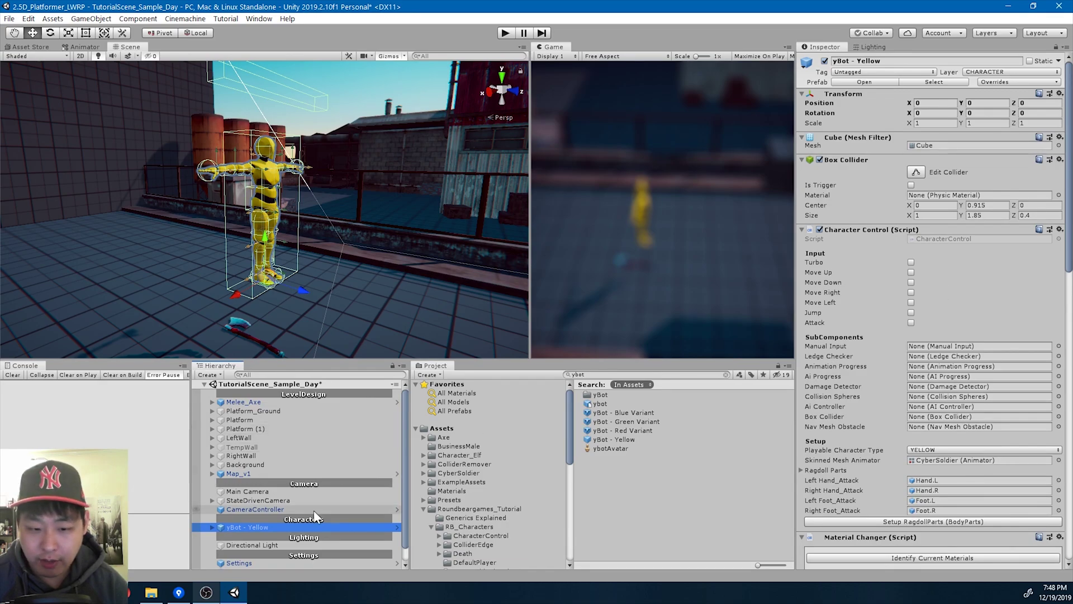
Assign the child ybot object as the Skinned Mesh Animator of yBot - Yellow's Character Control.
left_click(212, 527)
scroll(279, 502, "down", 3)
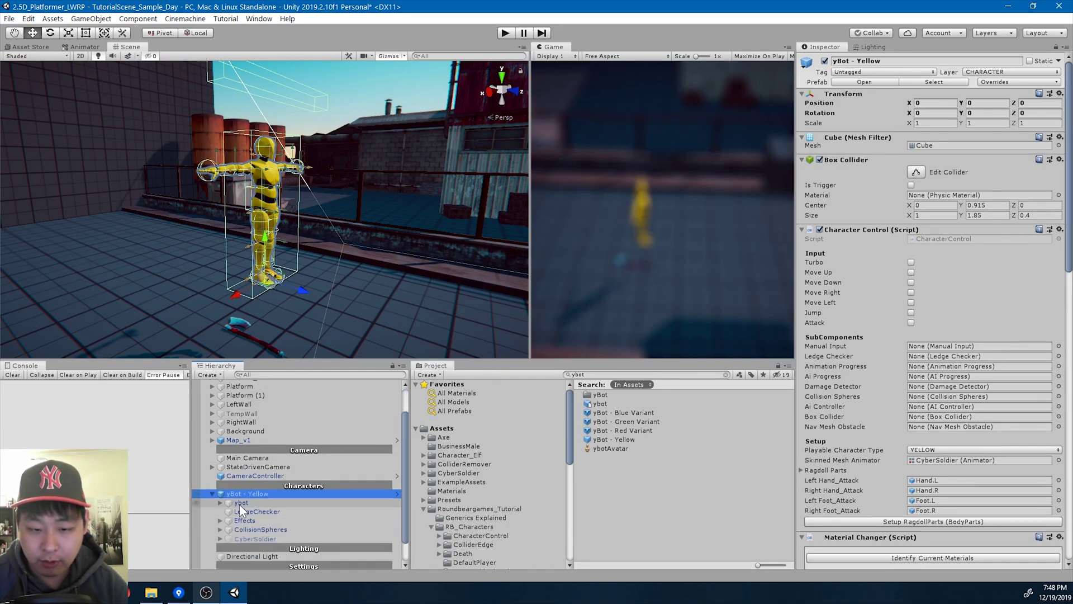
left_click(240, 504)
left_click(247, 494)
left_click_drag(250, 501, 943, 462)
Expand the Ragdoll Parts list of yBot - Yellow and regenerate it from the body parts.
left_click(802, 470)
scroll(900, 468, "down", 9)
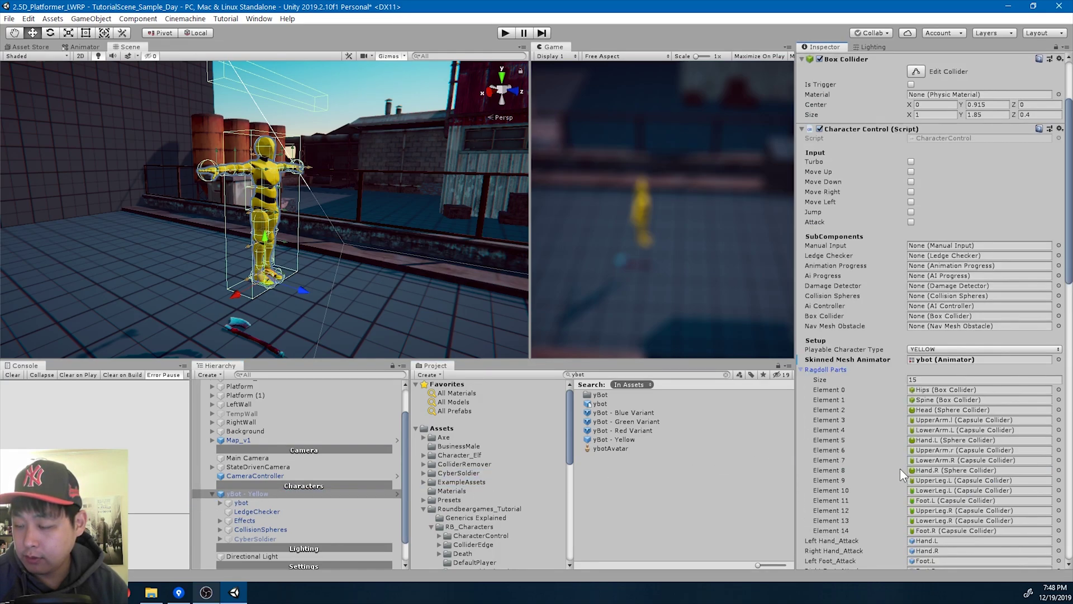
left_click(908, 380)
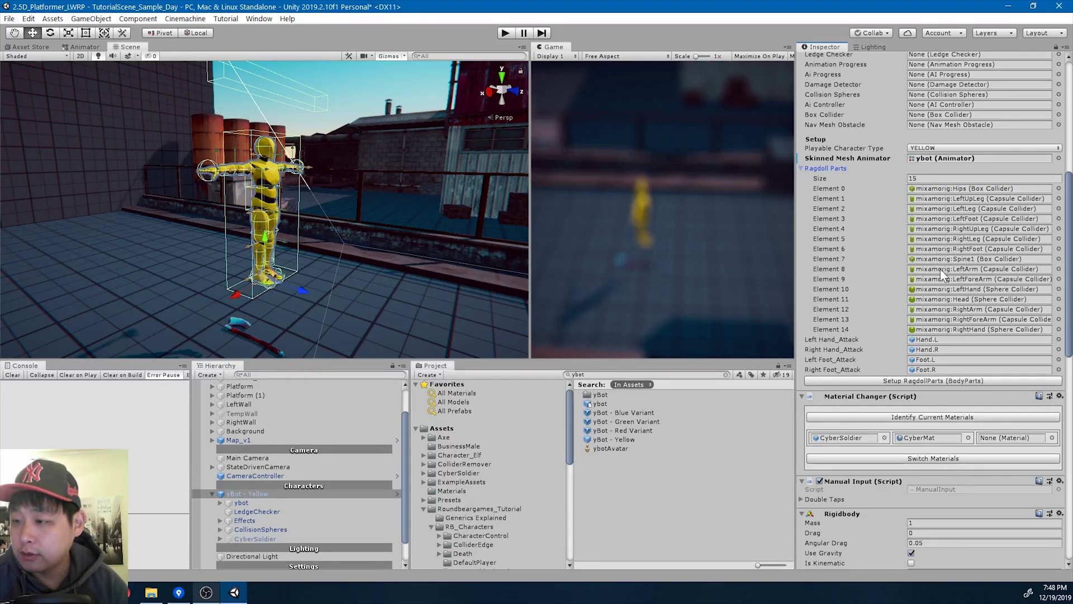
Assign mixamorig:LeftHand to Left Hand_Attack and mixamorig:RightHand to Right Hand_Attack, locating both through the Ragdoll Parts elements.
left_click(943, 289)
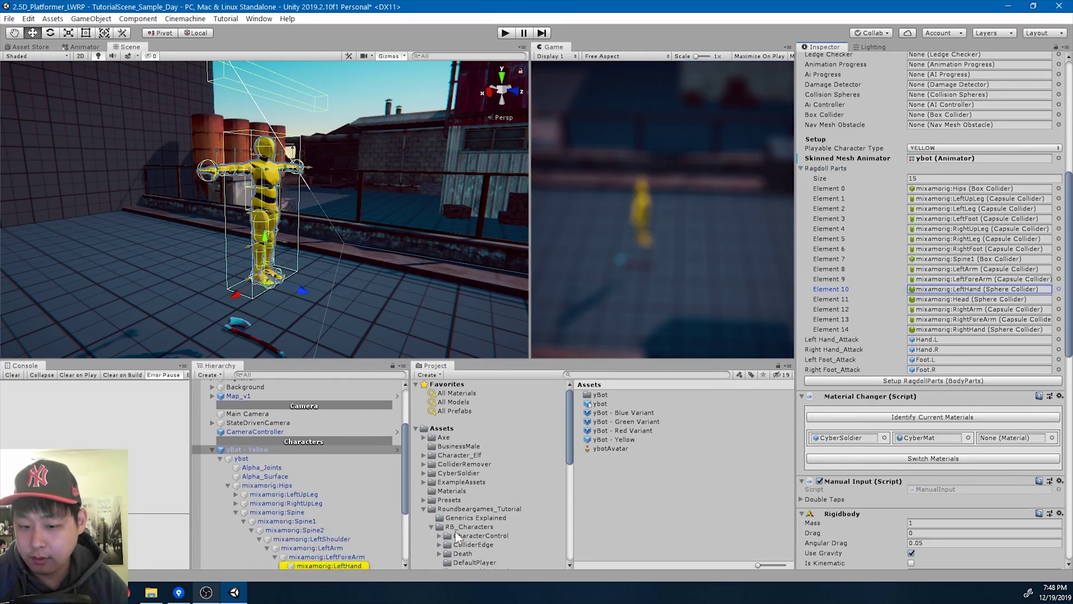
left_click(348, 565)
left_click_drag(348, 565, 932, 340)
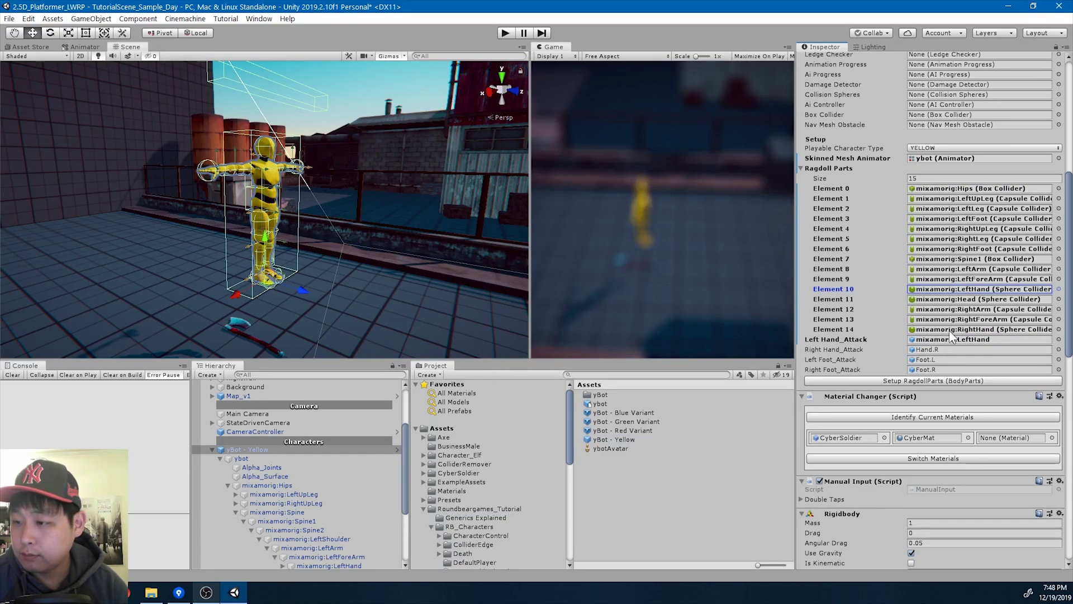
left_click(948, 331)
left_click(343, 564)
left_click_drag(343, 565, 921, 350)
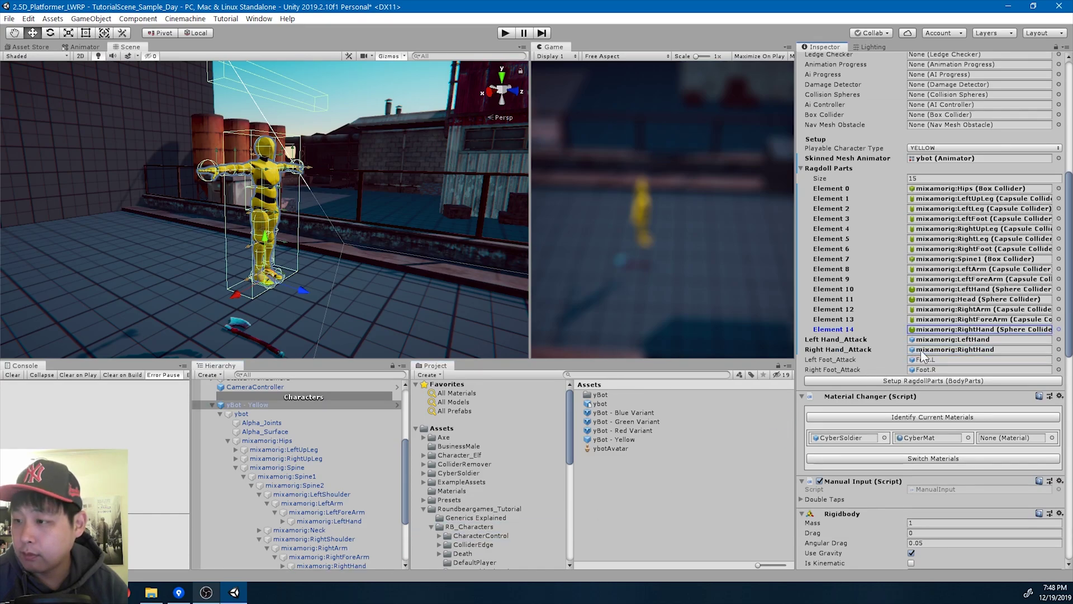
Assign mixamorig:LeftFoot to Left Foot_Attack and mixamorig:RightFoot to Right Foot_Attack.
left_click(958, 217)
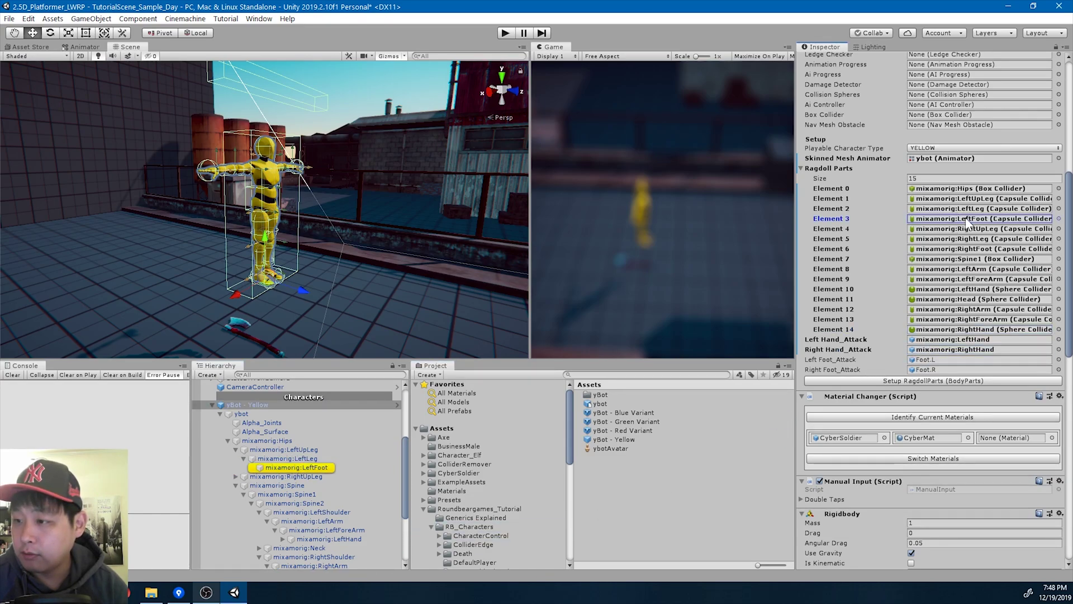
left_click_drag(301, 467, 932, 360)
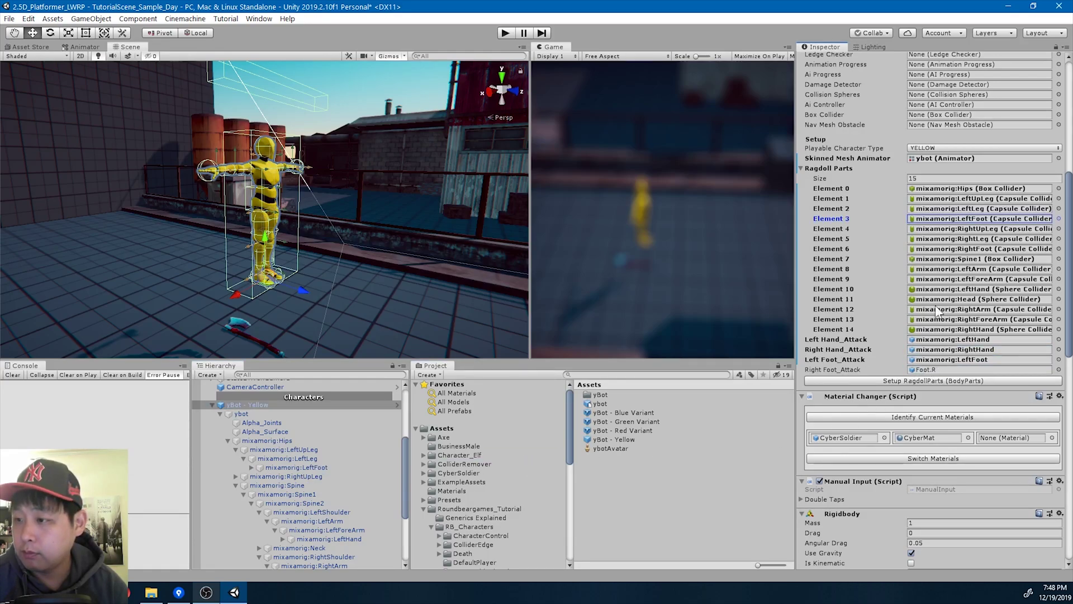
left_click(955, 250)
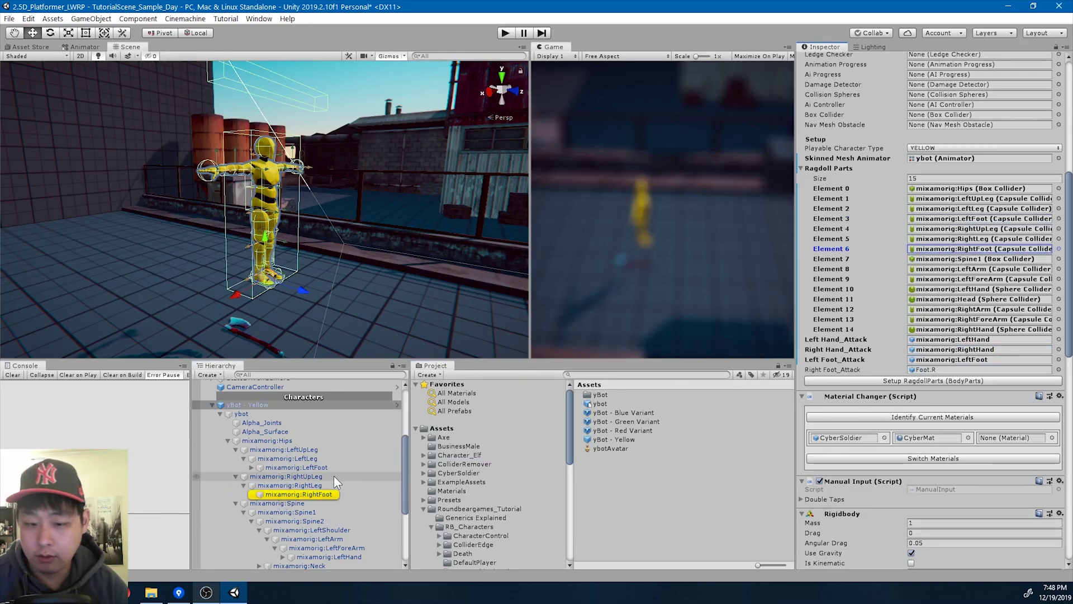
left_click_drag(309, 493, 932, 370)
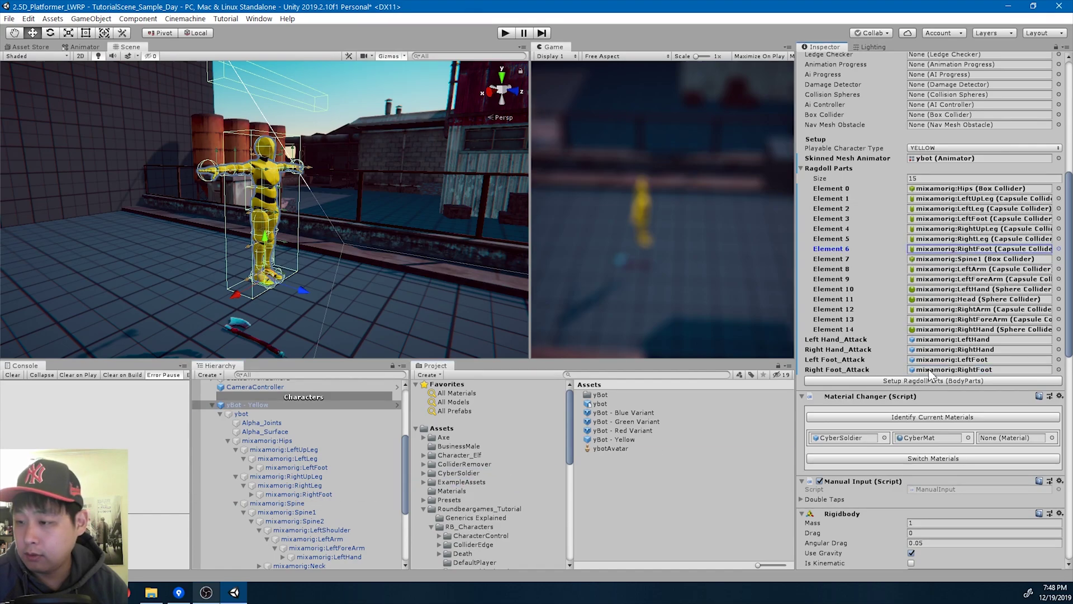
Run the ragdoll parts setup again and identify the current materials in the Material Changer.
left_click(931, 381)
left_click(925, 417)
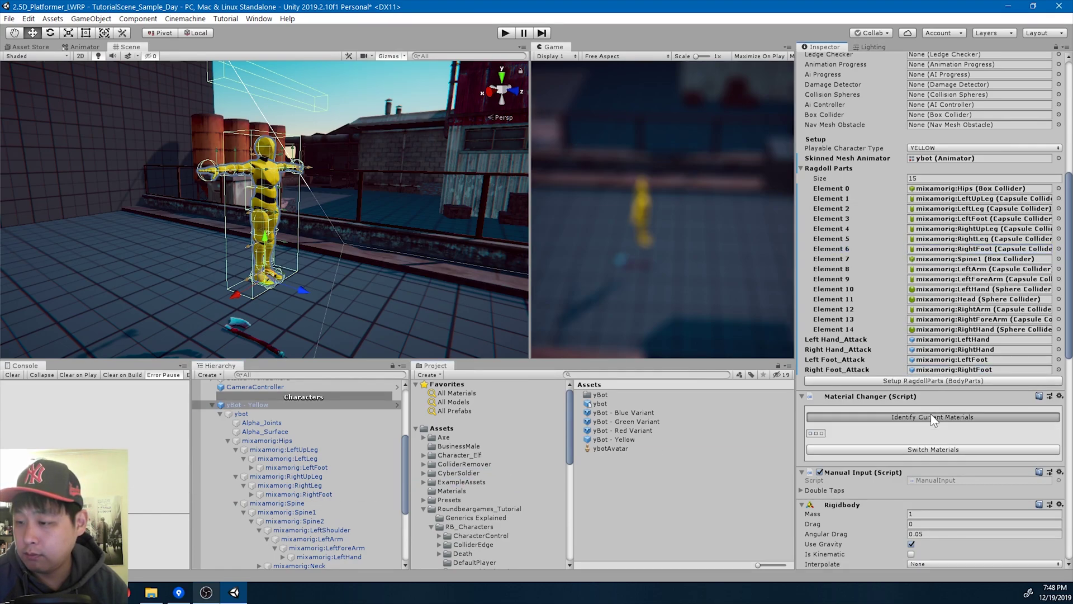
scroll(931, 415, "down", 5)
scroll(931, 415, "up", 10)
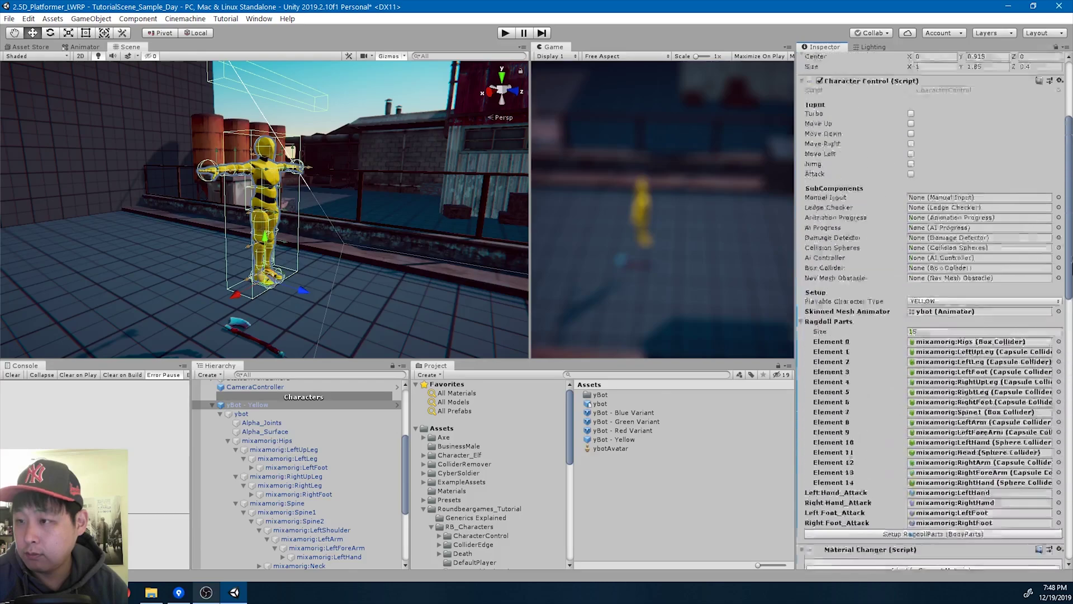
Check the ybot child's Animator settings, then apply all of yBot - Yellow's overrides to its prefab.
left_click(220, 414)
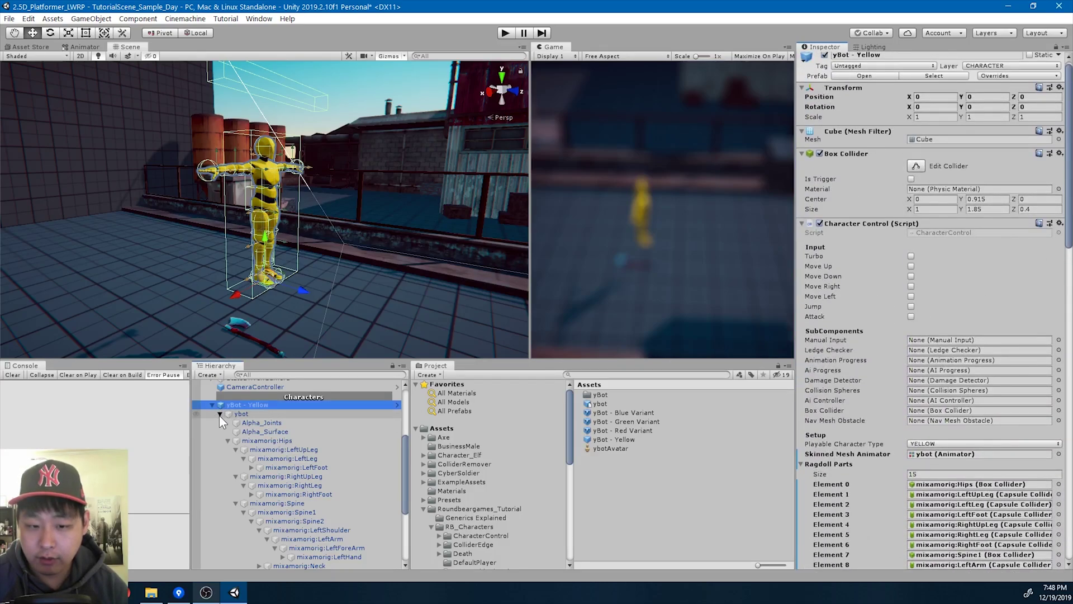
left_click(242, 476)
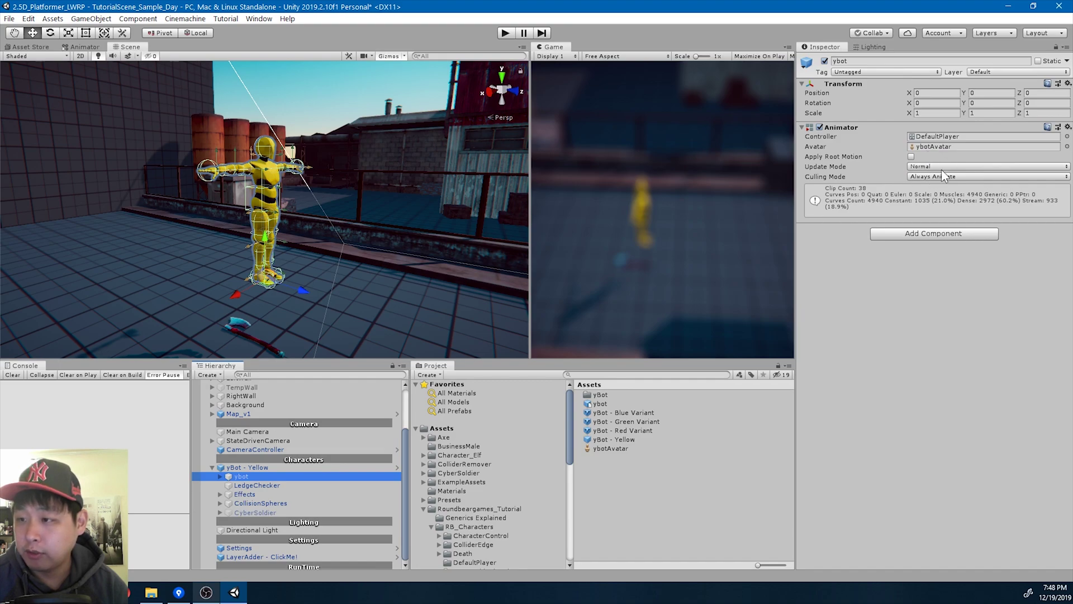
left_click(281, 468)
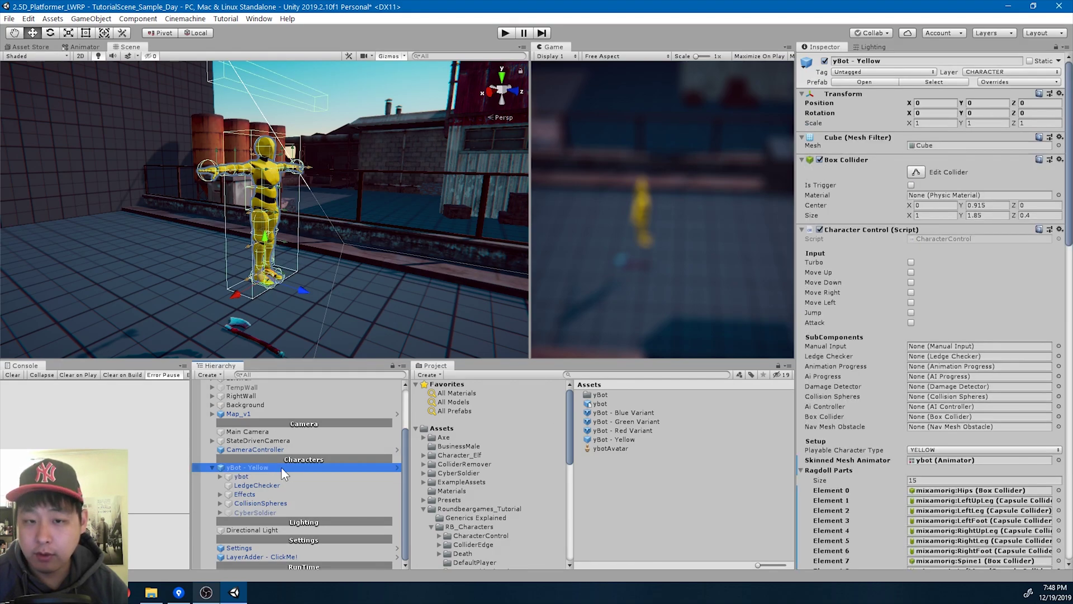
left_click(998, 83)
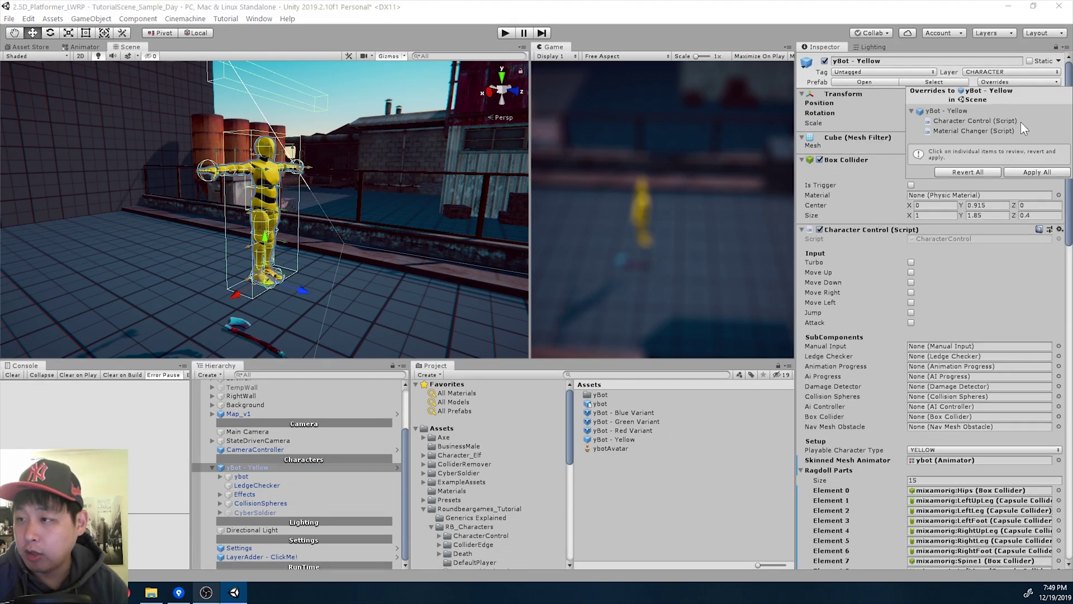
left_click(1027, 172)
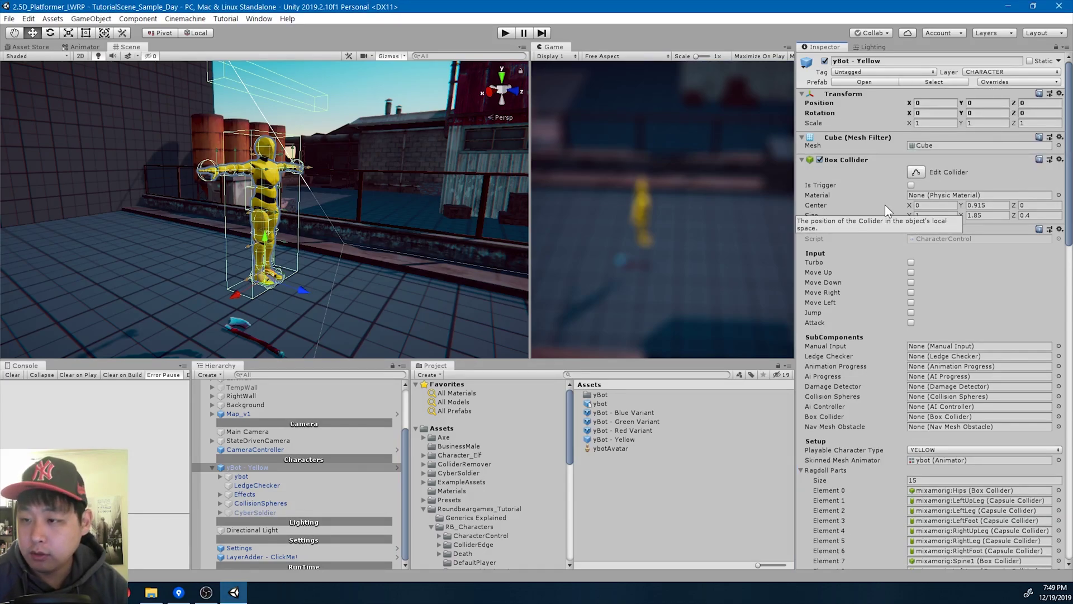
Widen the Scene view and start Play mode to test the yBot - Yellow character.
left_click_drag(531, 235, 597, 235)
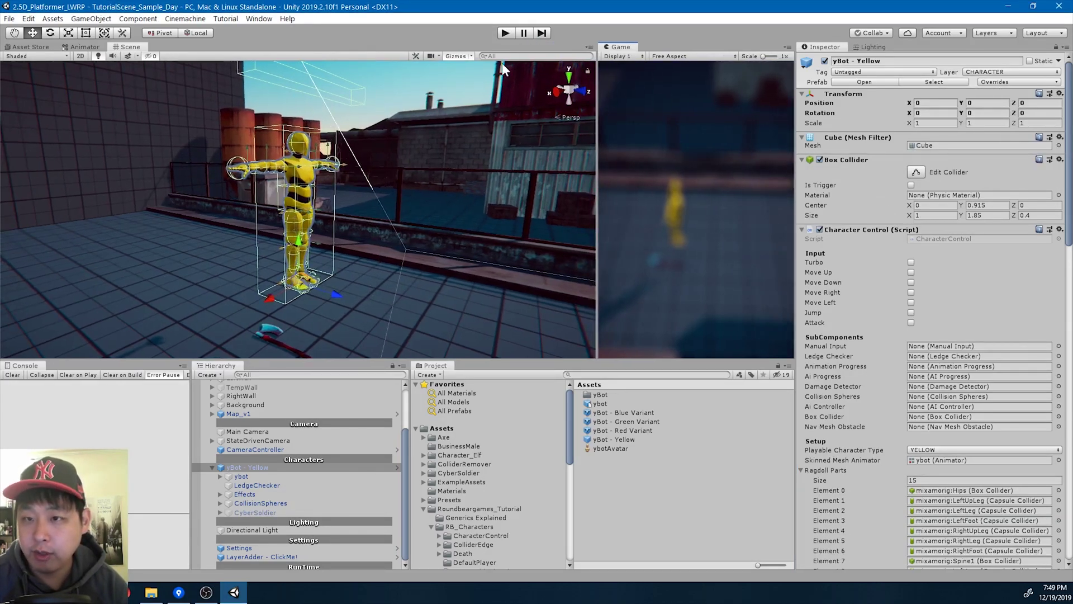
left_click(505, 32)
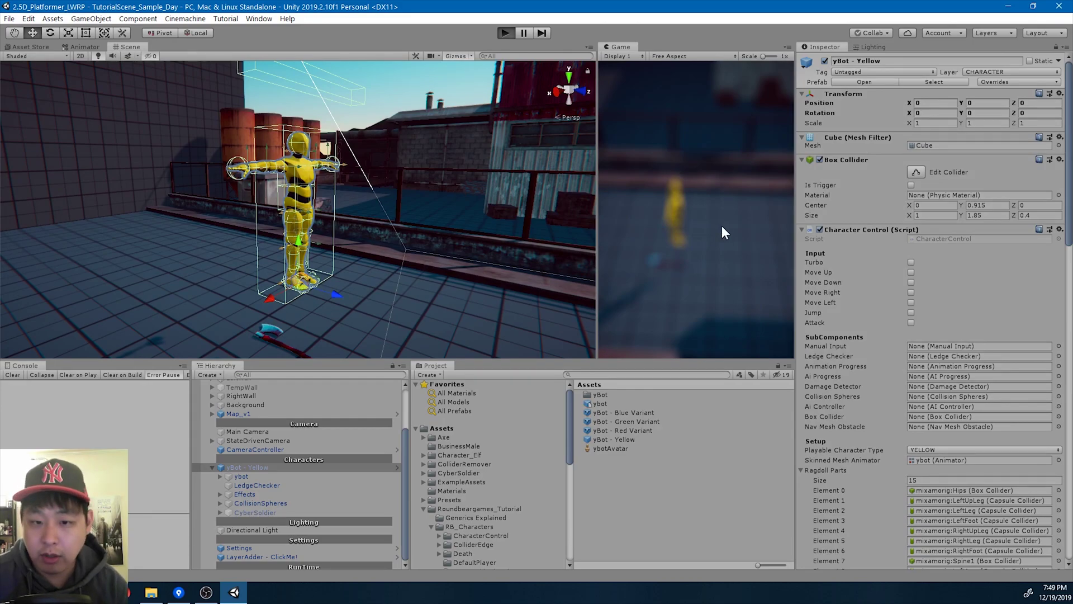
Test yBot - Yellow running in both directions and attacking in the air, and stop Play mode.
key("shift+Up+Left")
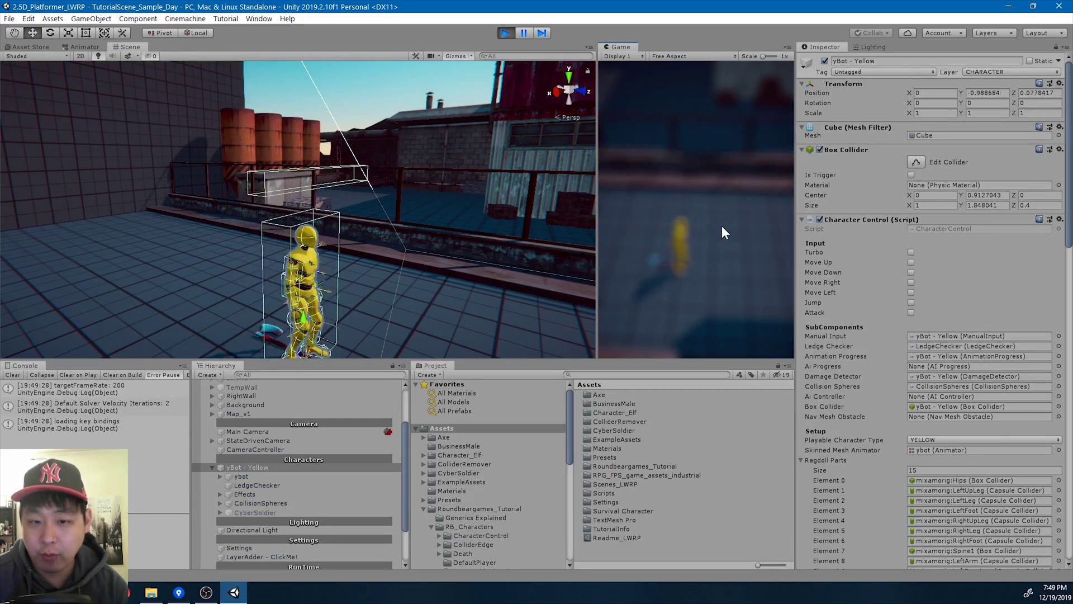
key("Right")
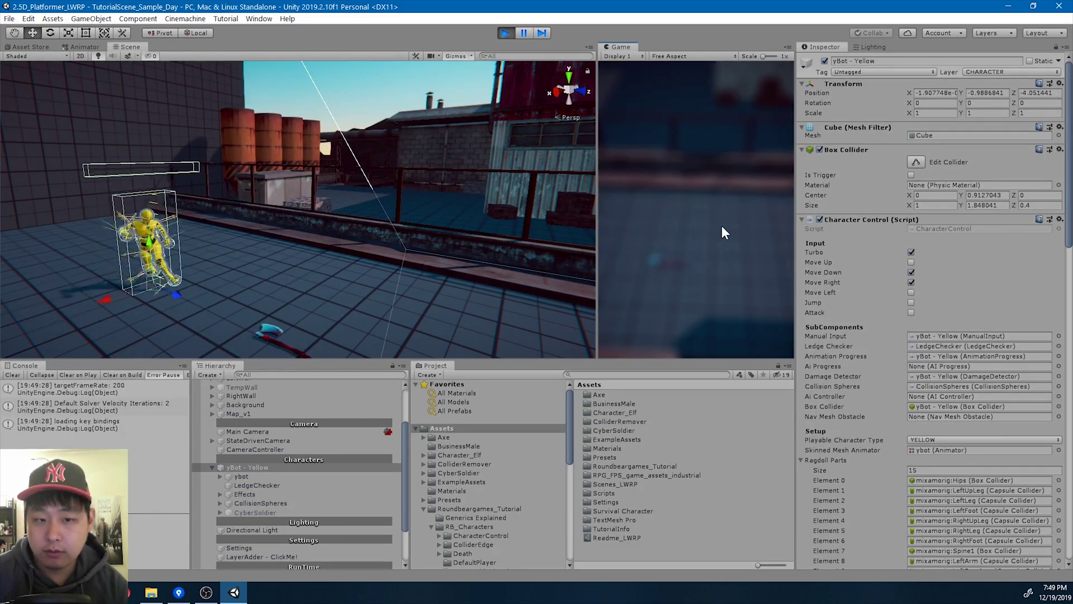
key("Right")
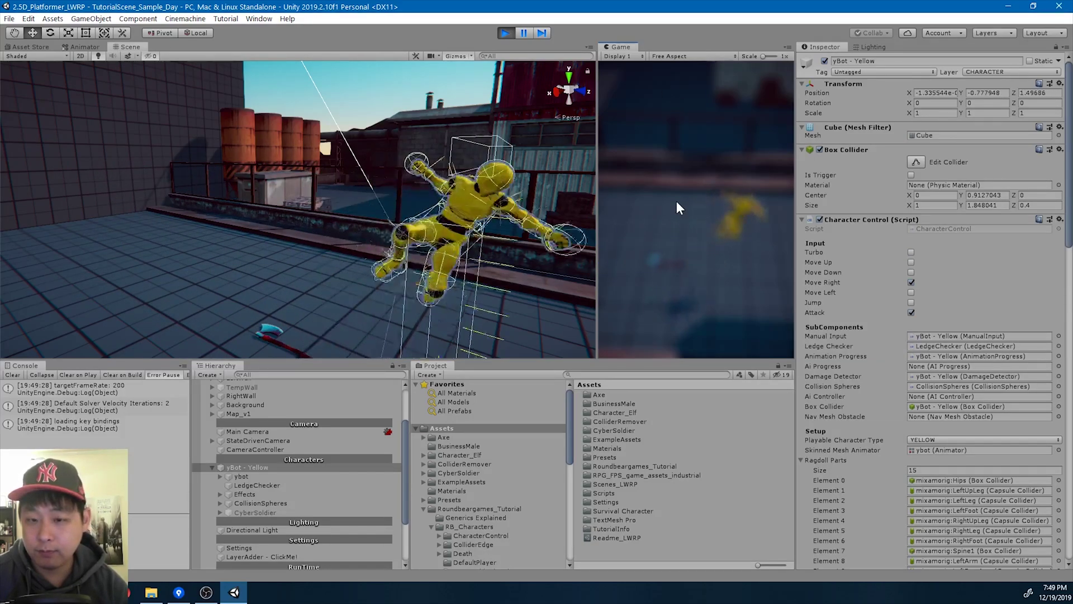
key("Left")
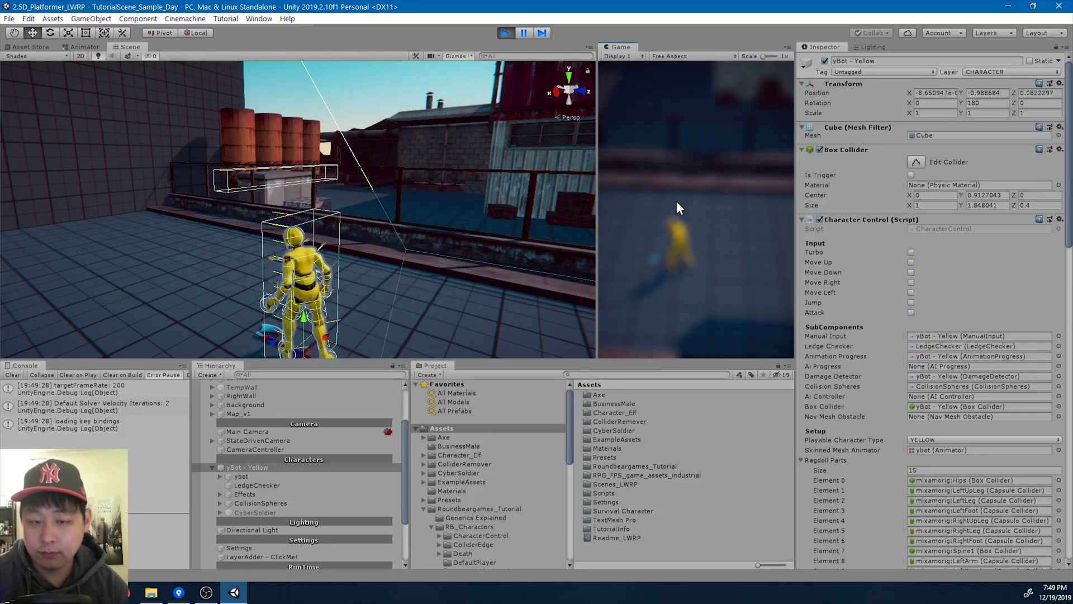
key("Right")
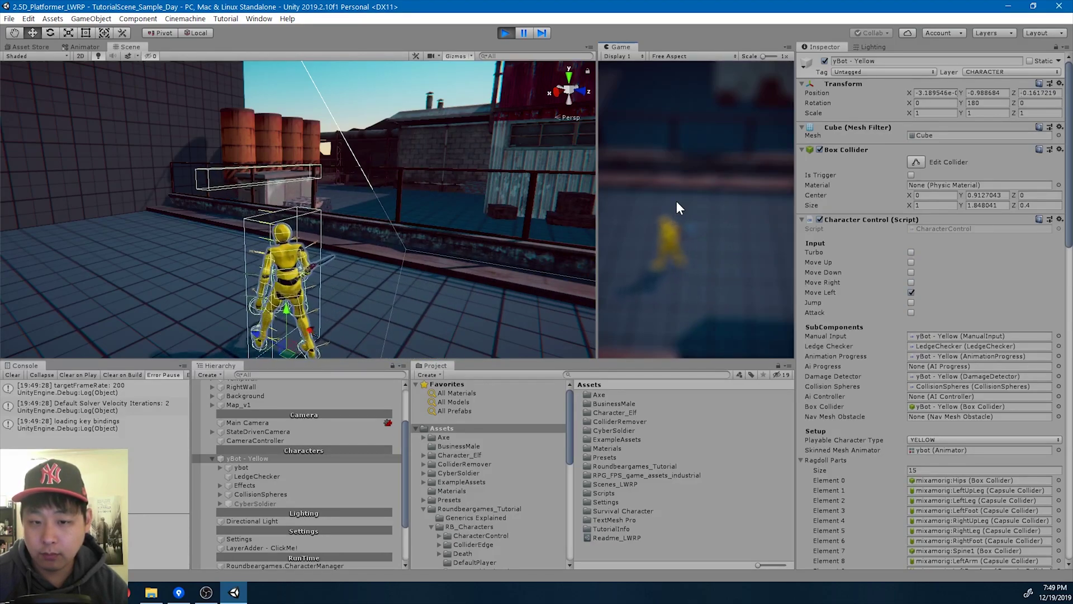
key("Right")
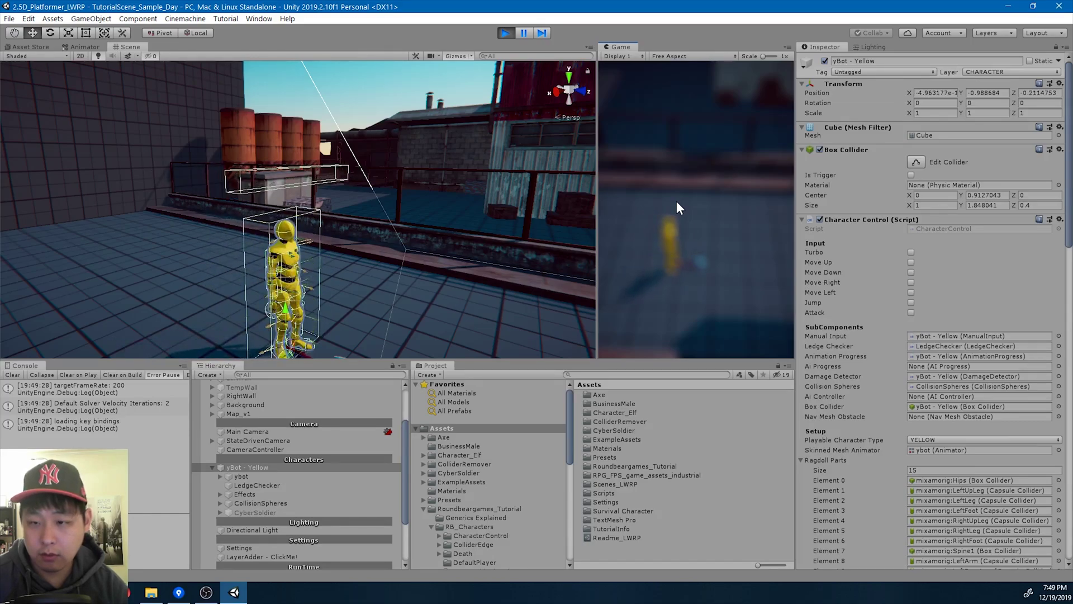
left_click(505, 32)
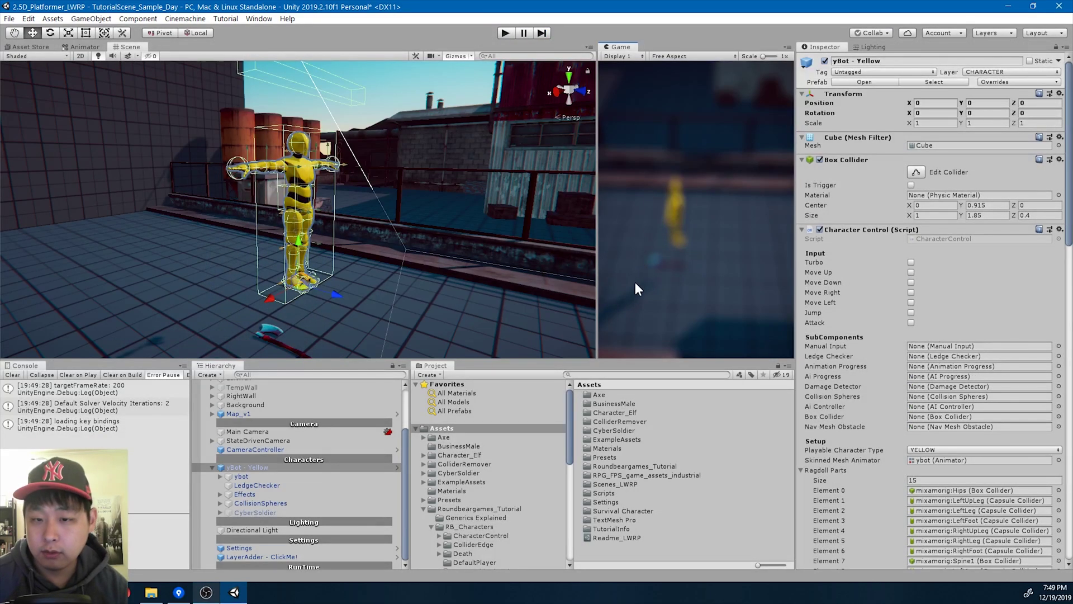
Find yBot - Blue Variant among the assets, add it to the Characters group, and move it to Z -3.89 away from the yellow character.
left_click(601, 372)
type("y")
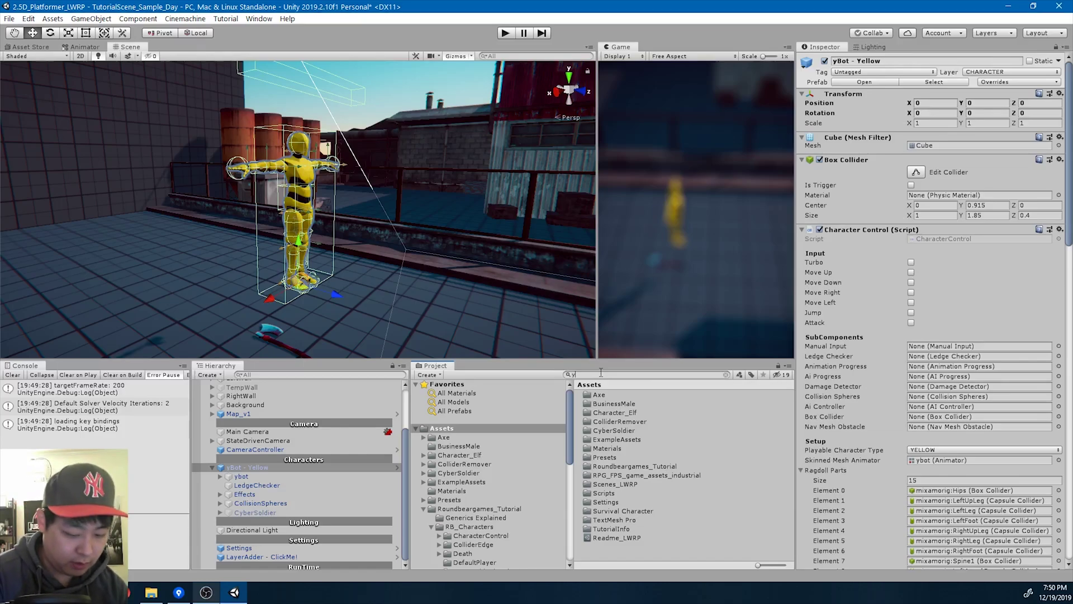
type("bot")
left_click_drag(628, 413, 284, 466)
left_click_drag(334, 303, 113, 248)
Check which objects yBot - Blue Variant's Skinned Mesh Animator and Left Hand_Attack fields reference.
left_click(212, 475)
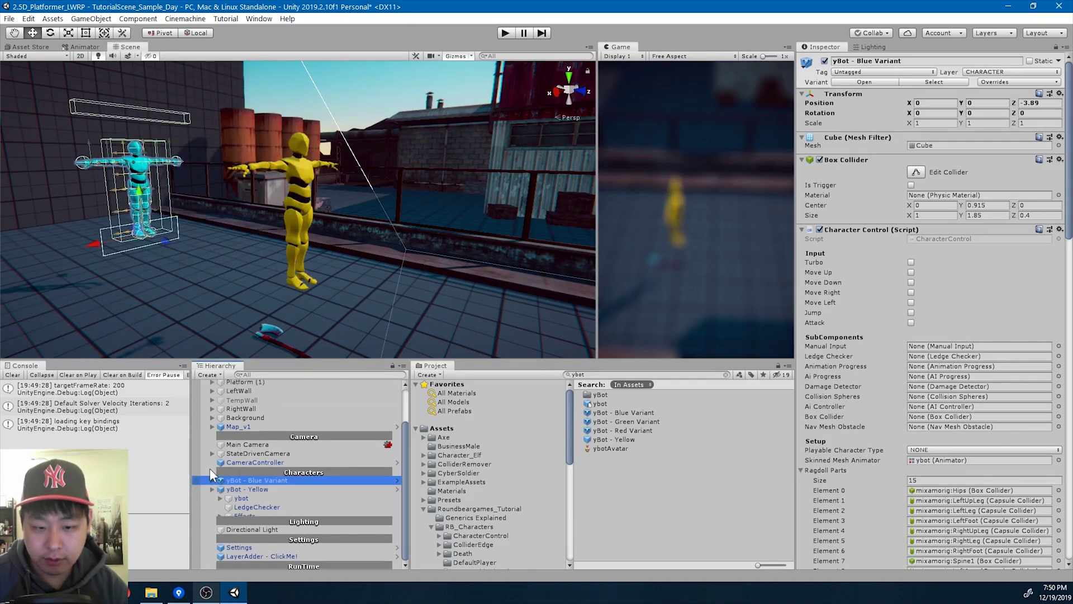
left_click(212, 504)
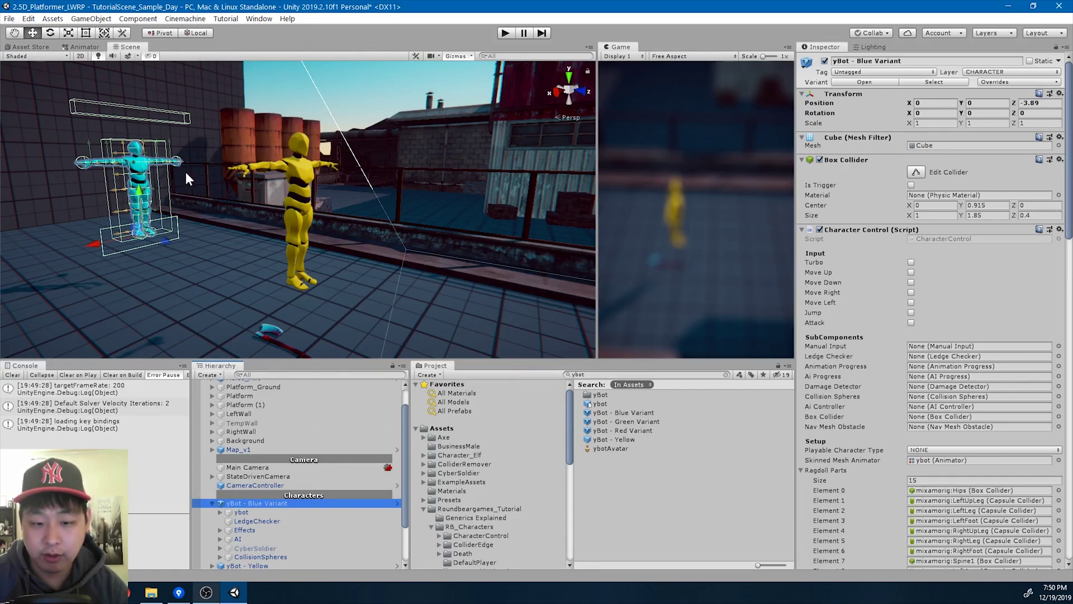
key("w")
right_click_drag(358, 224, 366, 267)
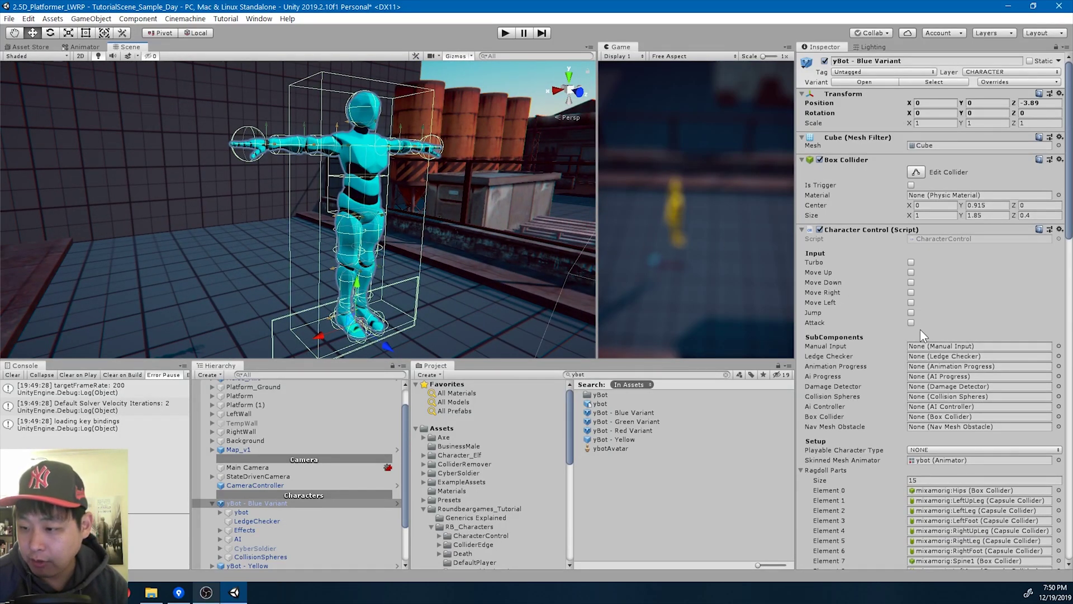
scroll(918, 331, "down", 3)
left_click(936, 362)
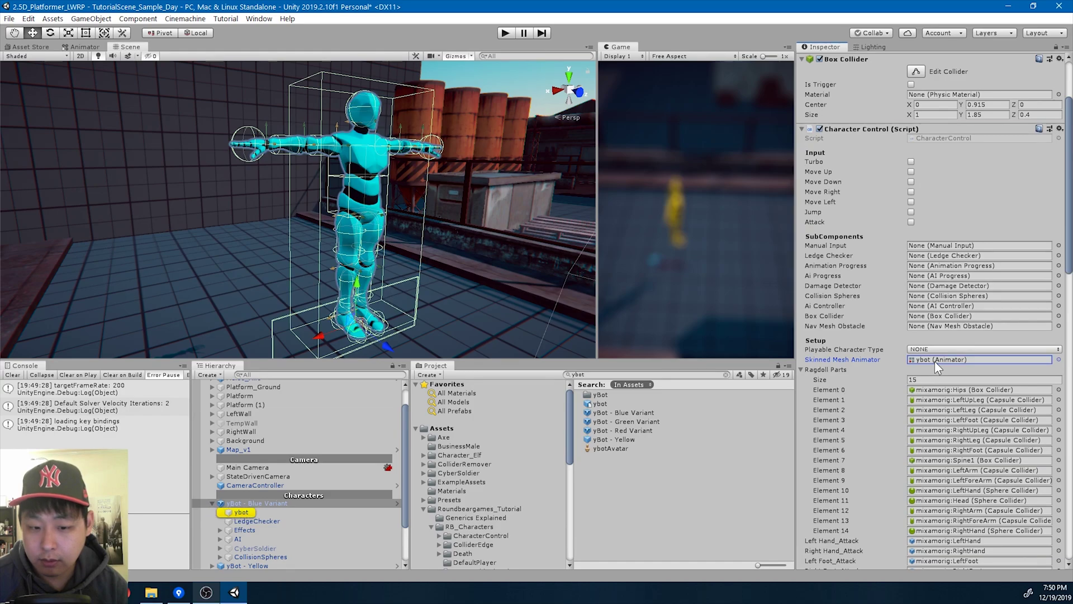
scroll(942, 391, "down", 3)
left_click(936, 441)
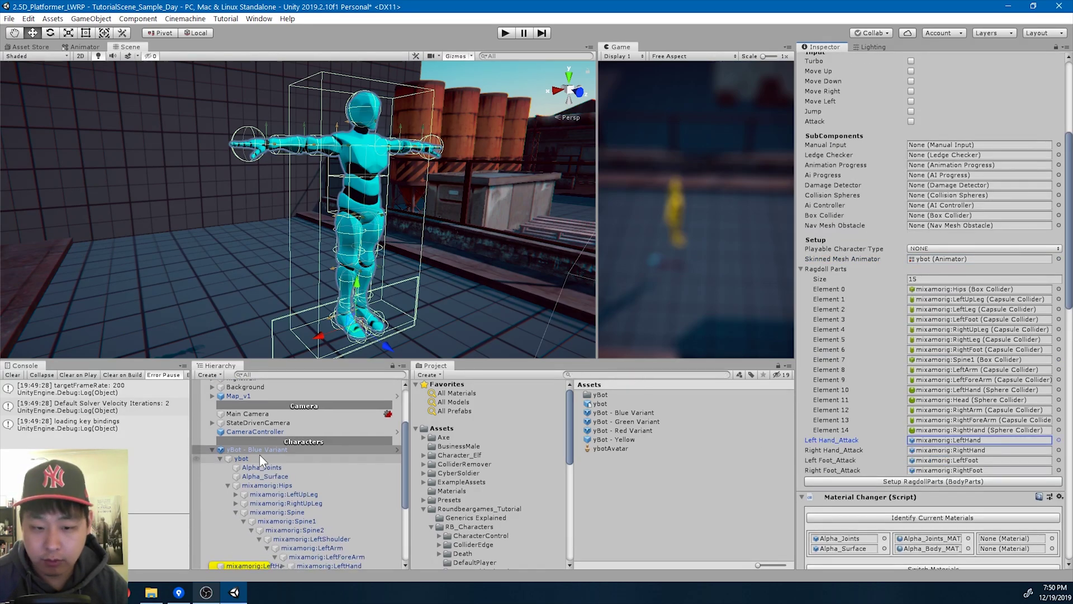
left_click(212, 451, "alt")
Play-test the fight between yBot - Blue Variant and yBot - Yellow, and stop Play mode.
left_click_drag(313, 251, 536, 238, "alt")
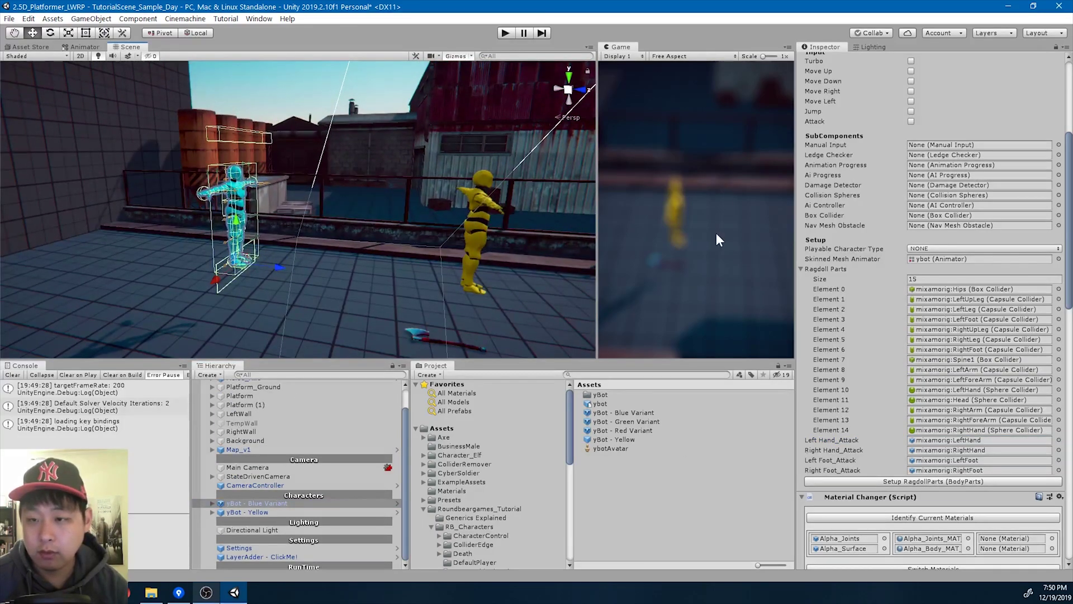
left_click(506, 33)
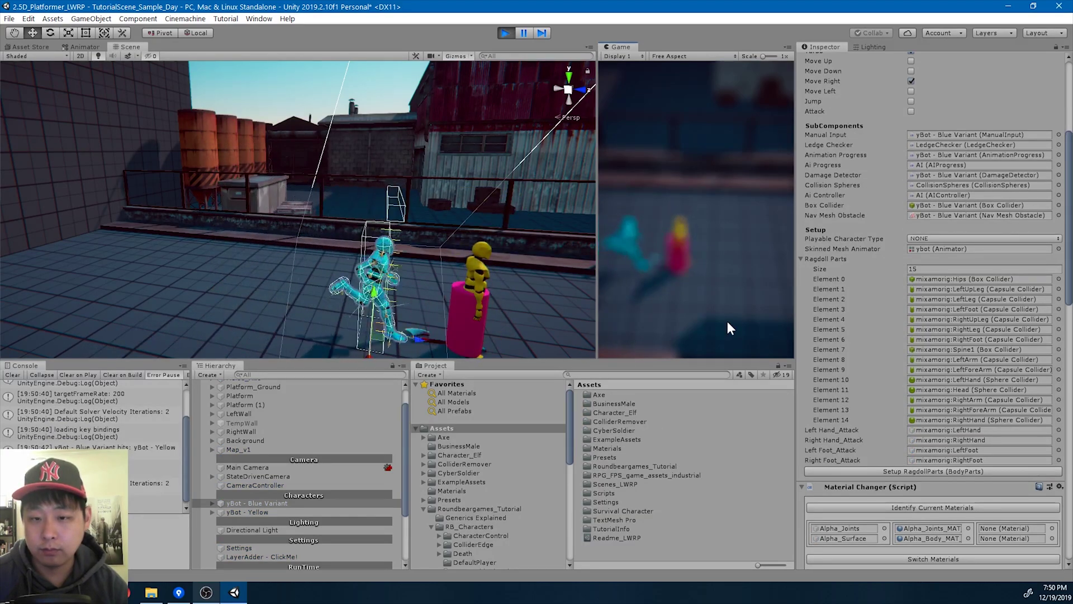
left_click(506, 33)
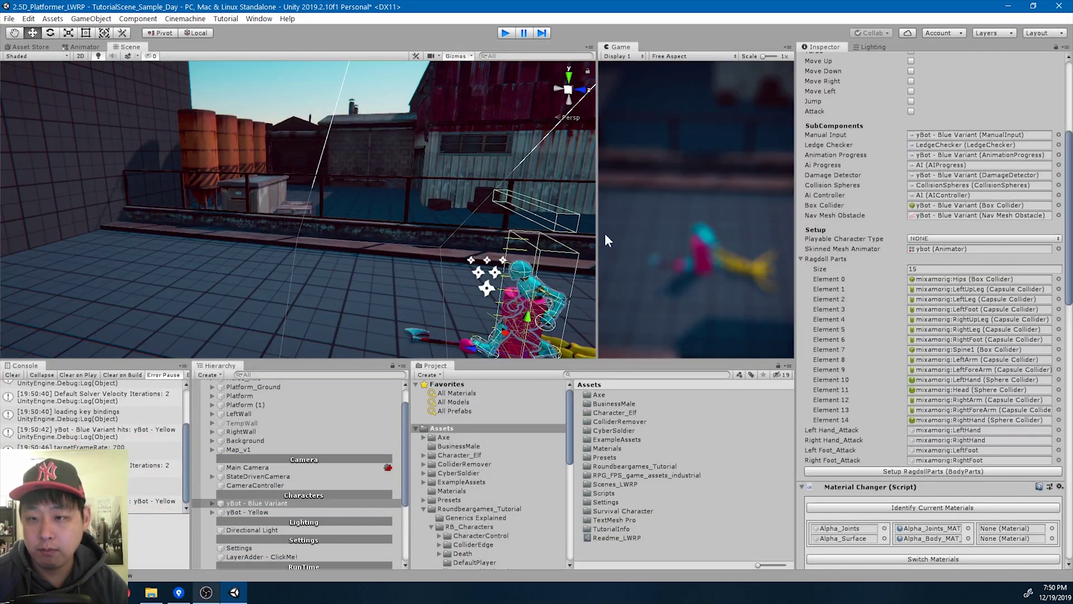
Add BusinessMale_Control_Variant to the Characters group and deactivate yBot - Blue Variant.
left_click(624, 376)
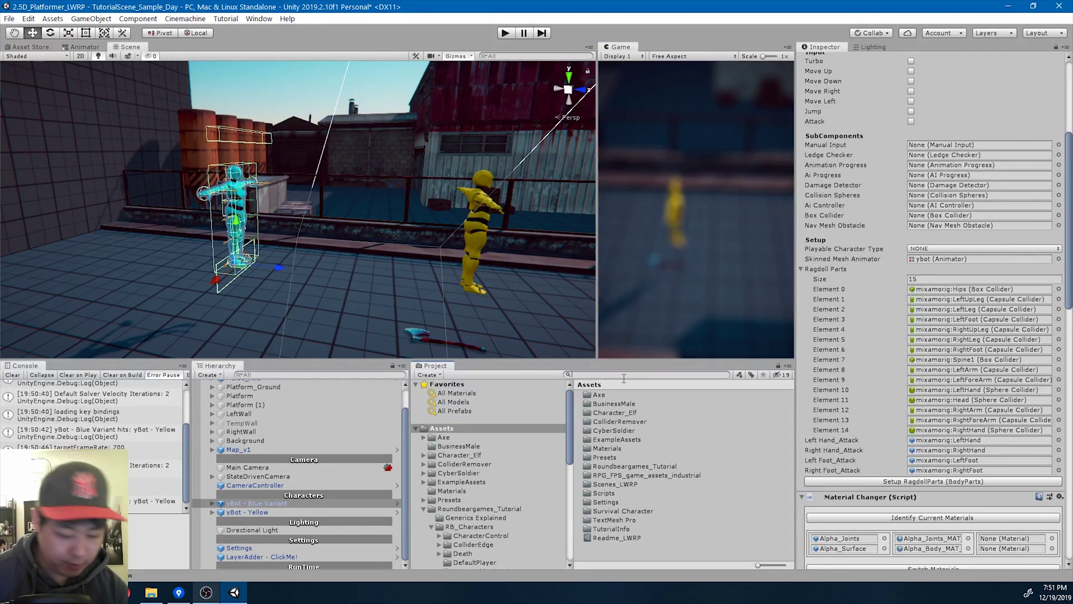
left_click_drag(643, 429, 311, 498)
left_click(288, 509)
double_click(292, 504)
left_click_drag(325, 235, 296, 234, "alt")
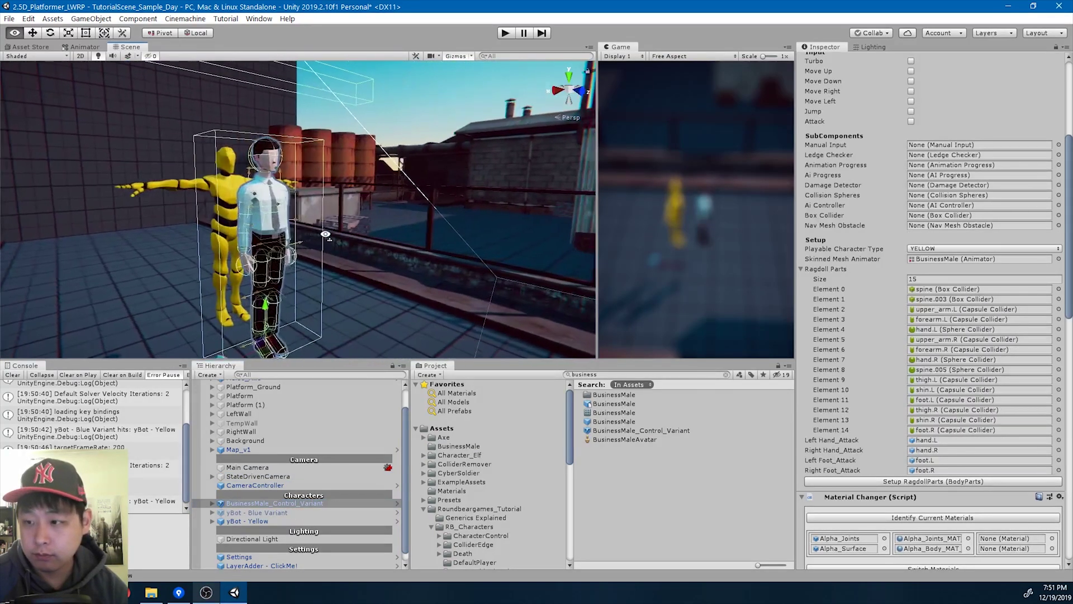
Check which object the business character's Skinned Mesh Animator references and review its ragdoll setup.
left_click(931, 259)
scroll(975, 420, "down", 3)
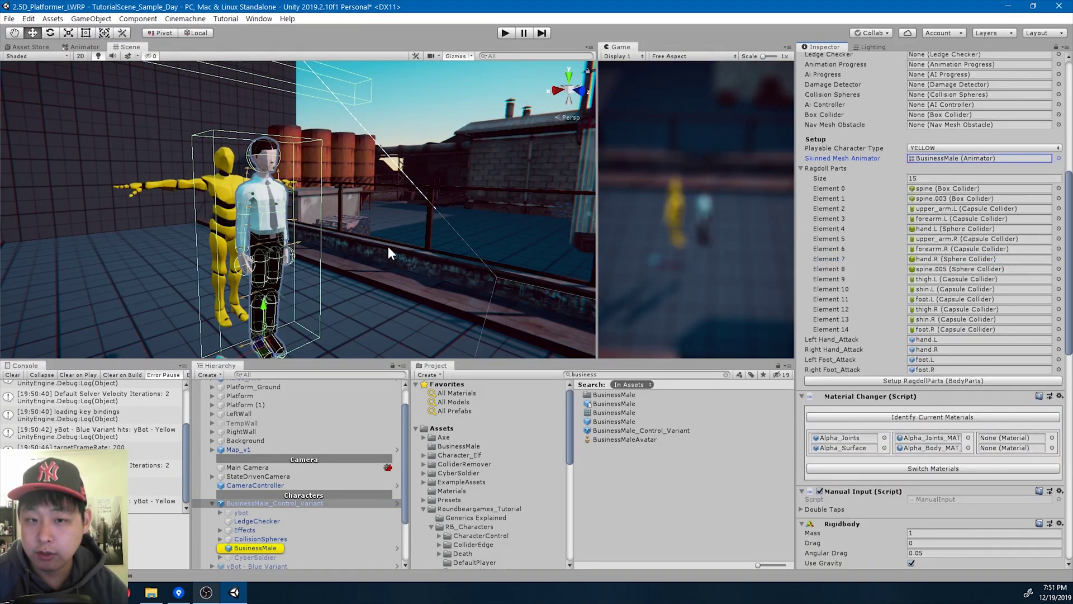
left_click_drag(358, 251, 408, 269, "alt")
scroll(290, 515, "down", 2)
Swap the active opponent from yBot - Yellow to yBot - Blue Variant, and play-test the business character against it.
left_click(266, 533)
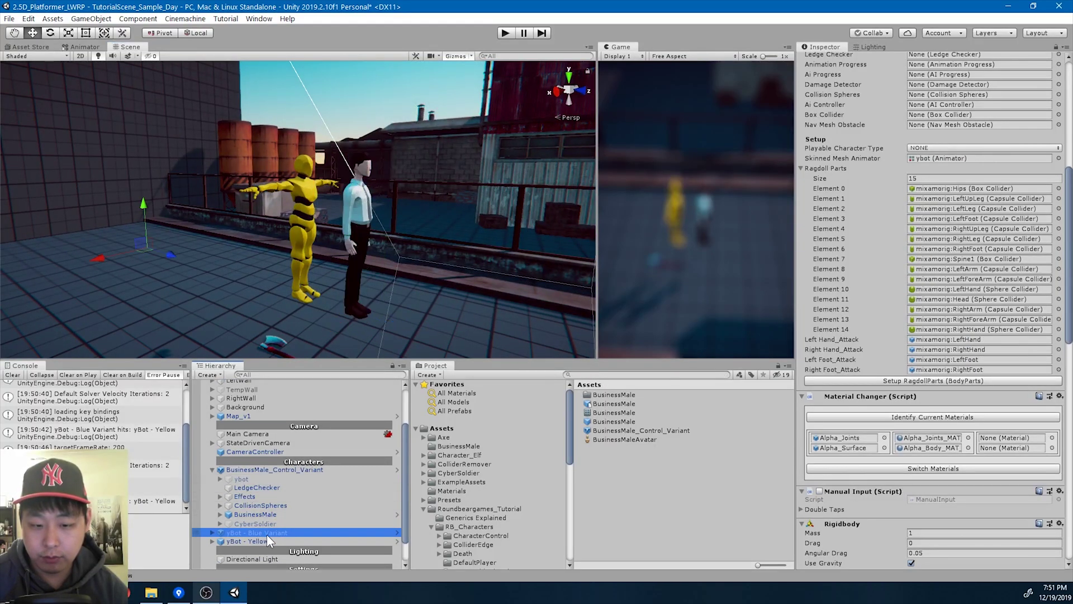
left_click(268, 539)
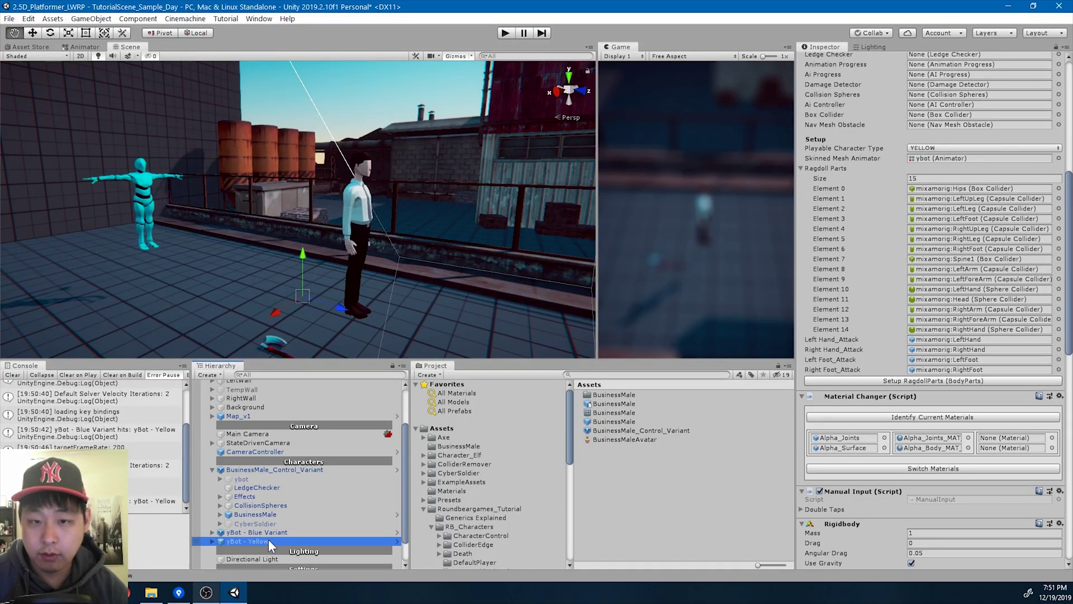
left_click(505, 33)
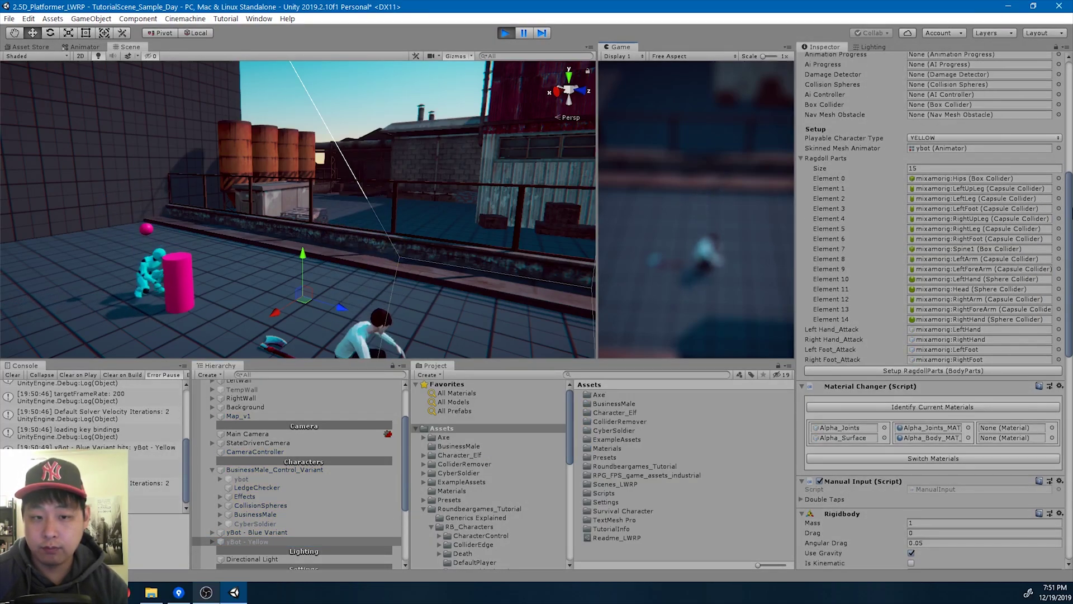
key("a")
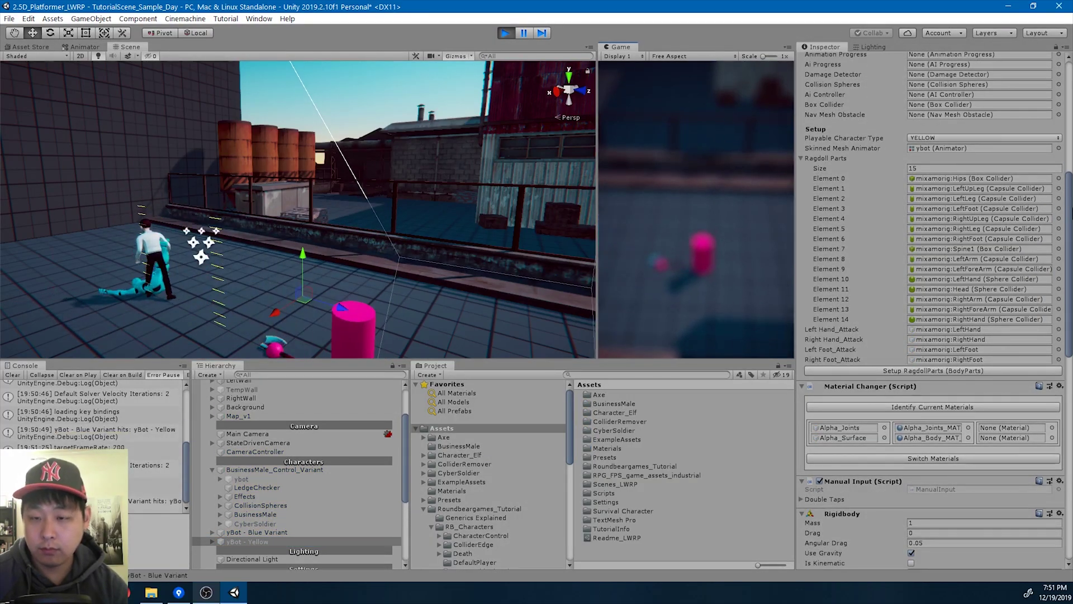
key("d")
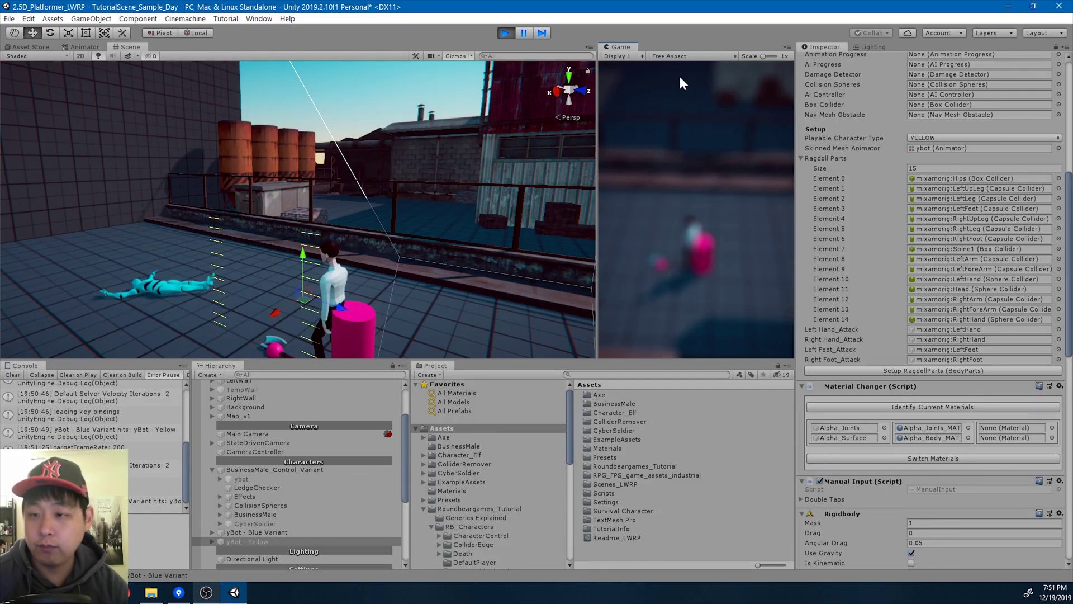
left_click(507, 34)
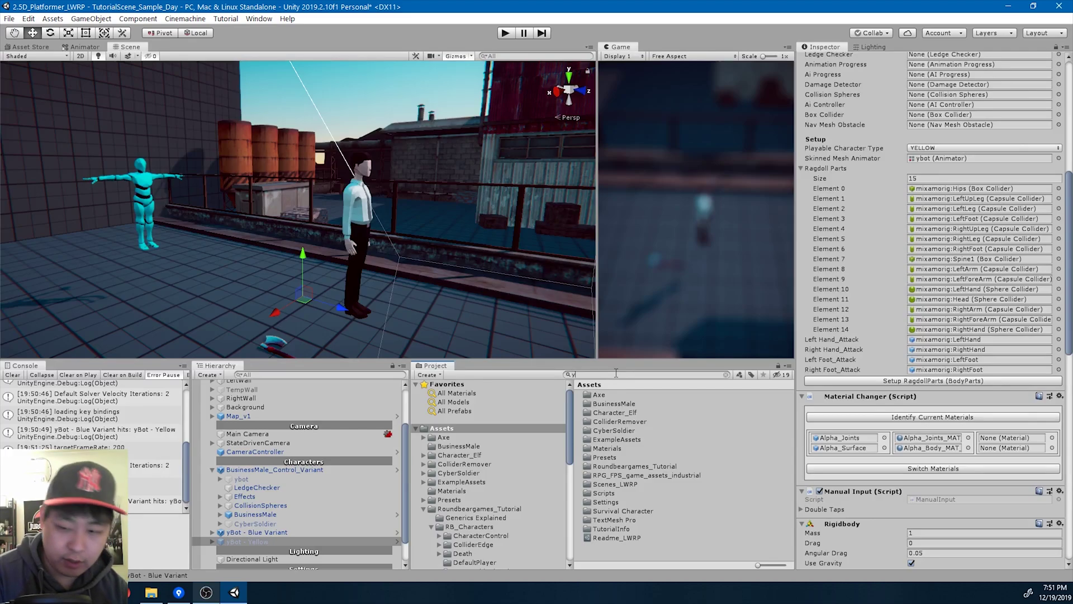
Add a new yBot - Yellow instance to the Characters group and rename it CyberSolider.
left_click_drag(625, 441, 356, 470)
left_click(282, 468)
type("Cyber")
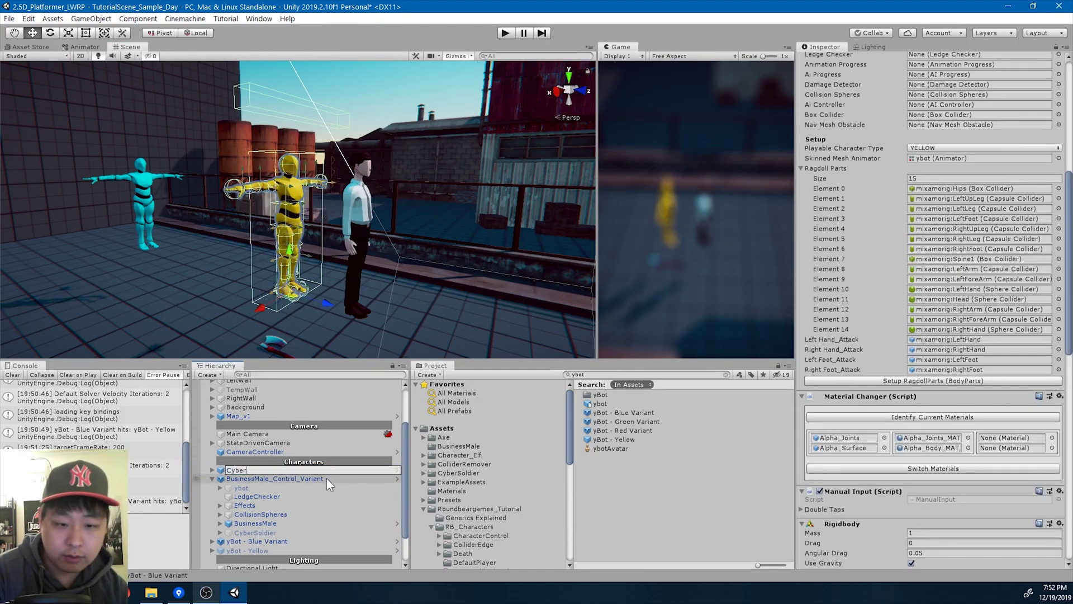
type("Solider")
key("Return")
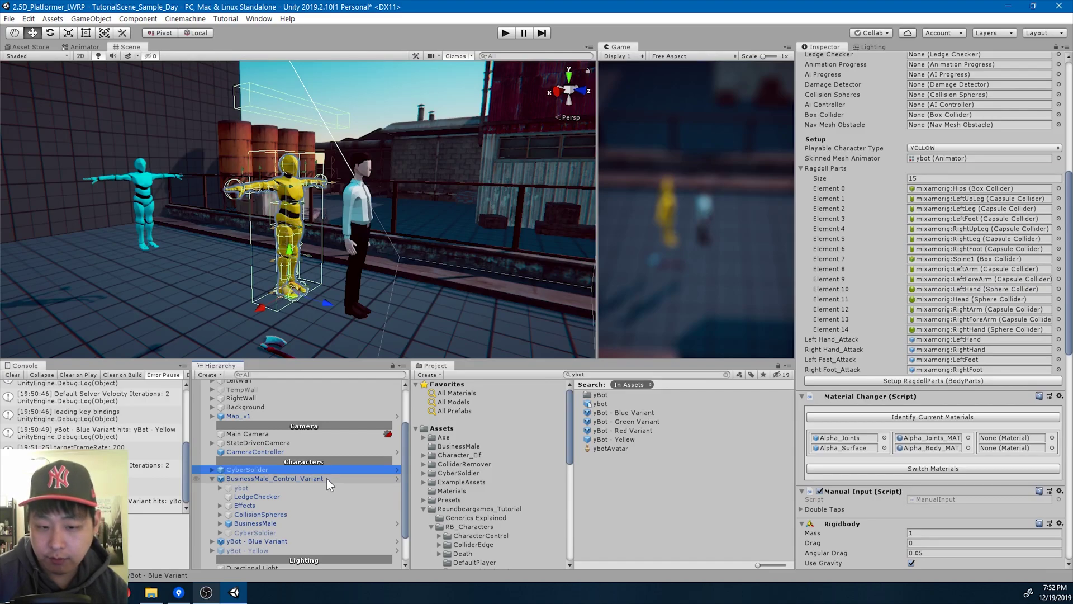
Search the project for "playa" and open the CyberSoldierPrefab folder inside PlayableCharacters.
left_click(632, 374)
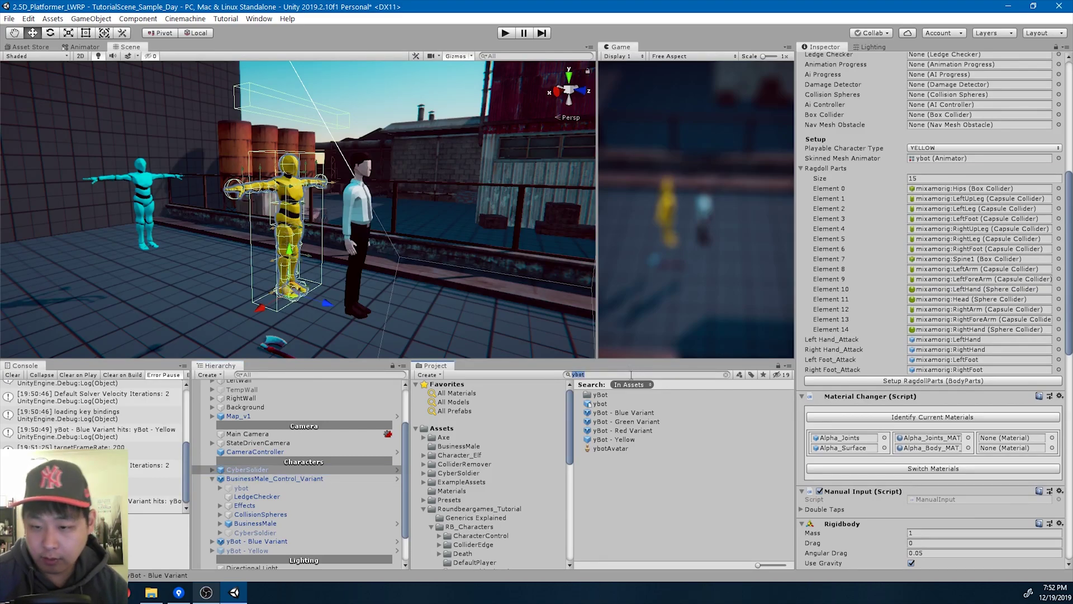
type("playa")
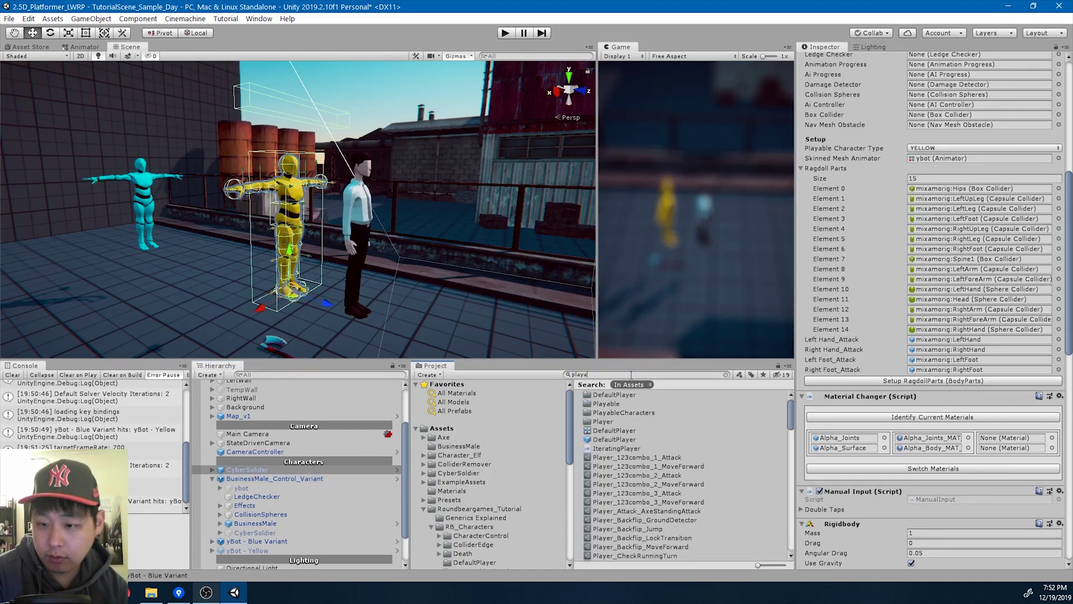
key("Down")
key("Down")
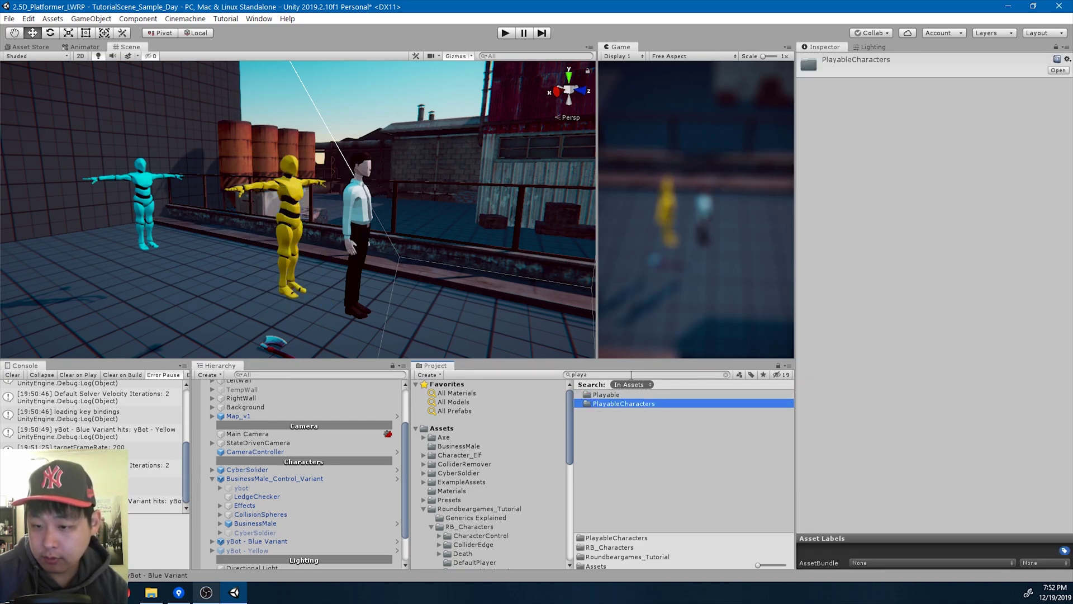
key("Return")
key("Down")
key("Return")
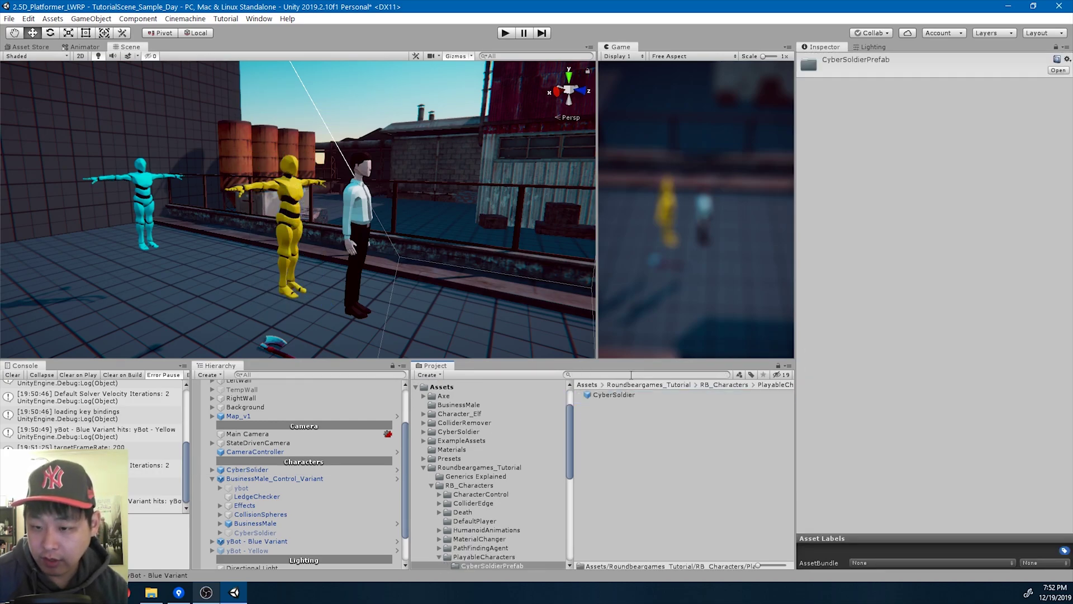
Save the CyberSolider object as a prefab variant in the CyberSoldierPrefab folder.
left_click(240, 471)
left_click_drag(259, 468, 623, 427)
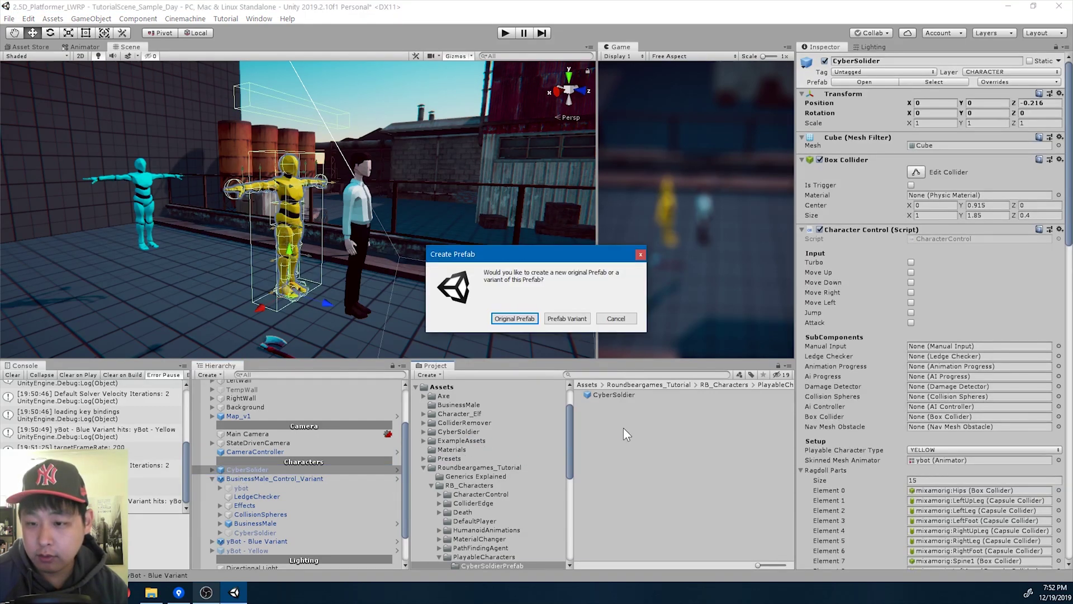
left_click(566, 318)
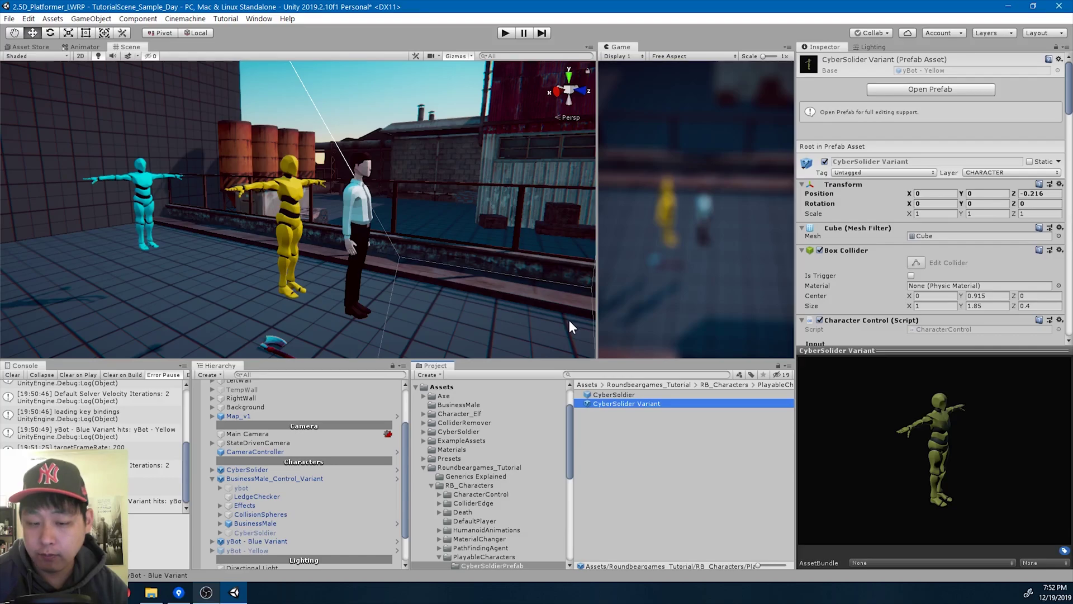
Open CyberSolider Variant for prefab editing and collapse its ybot child.
left_click(273, 469)
left_click(398, 469)
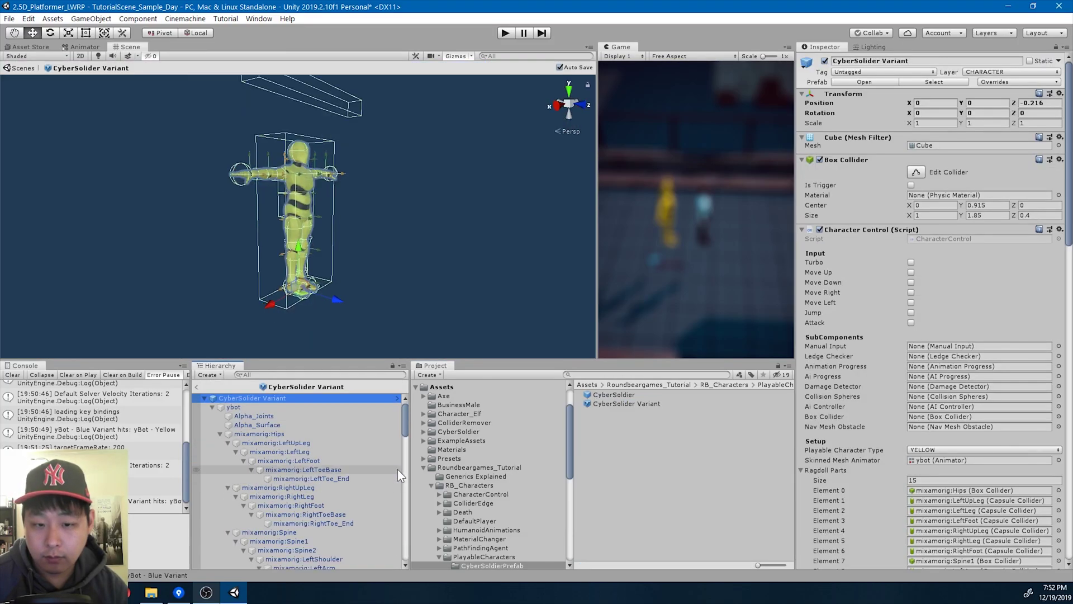
left_click(211, 408)
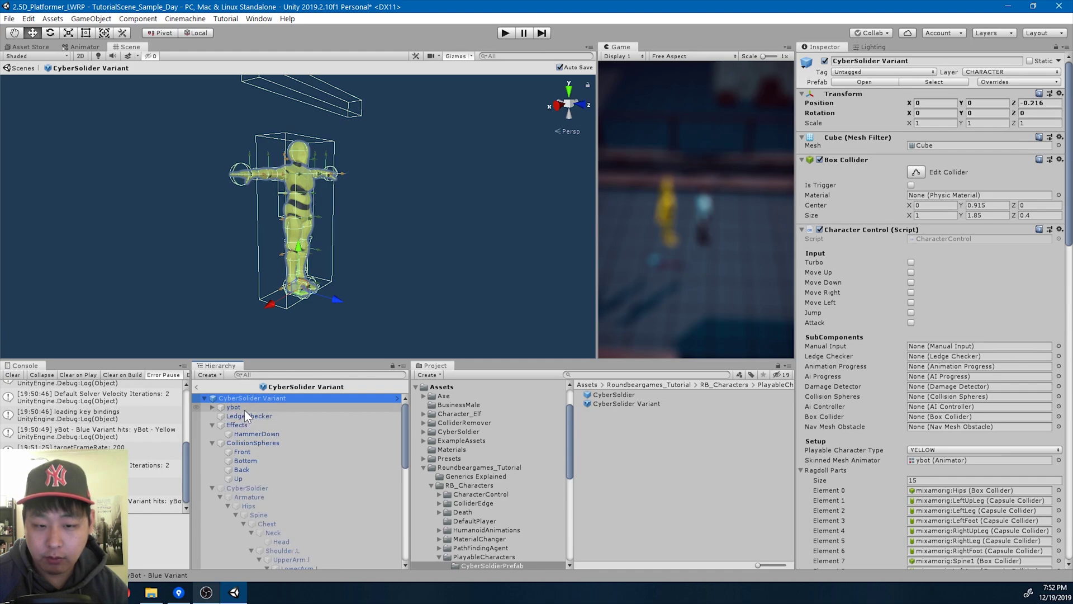
Deactivate the ybot child, activate the CyberSoldier child in the CyberSolider Variant prefab, and return to the scene.
left_click(244, 409)
key("alt+shift+a")
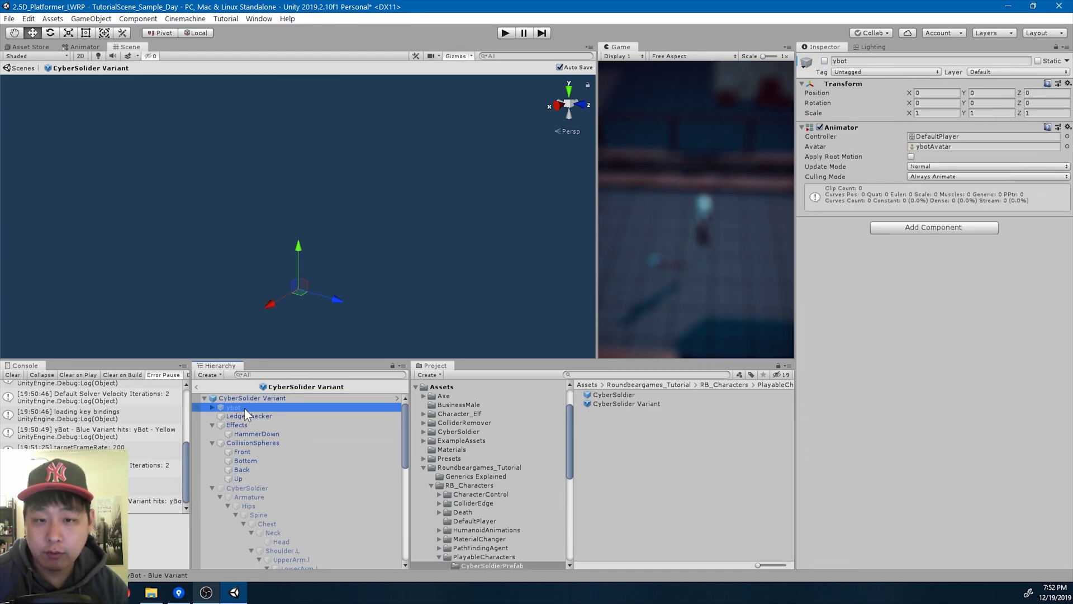
left_click(250, 489)
key("alt+shift+a")
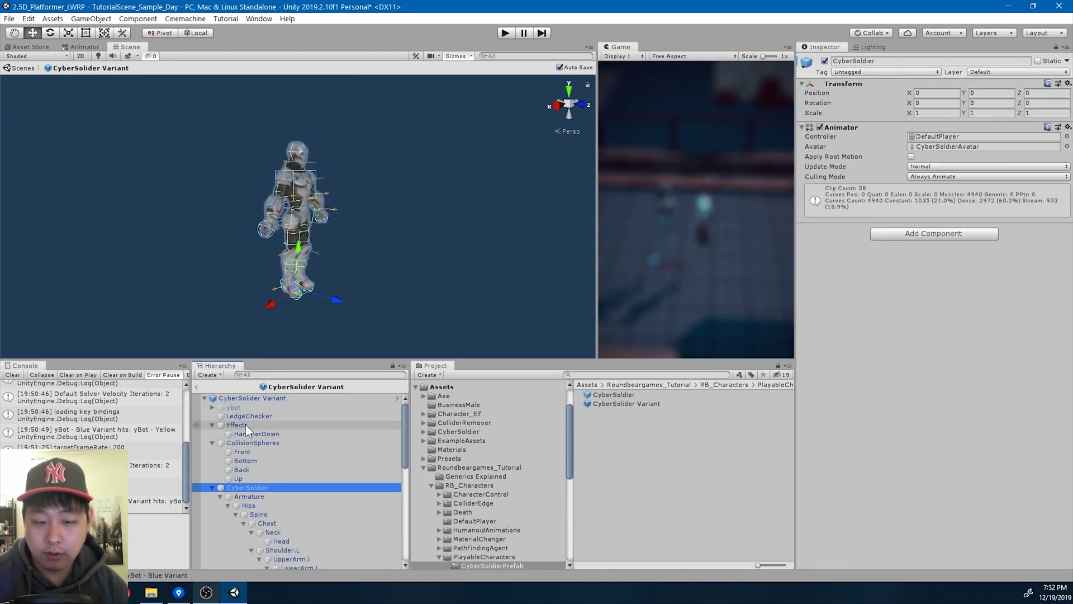
left_click(197, 387)
left_click_drag(246, 335, 425, 279, "alt")
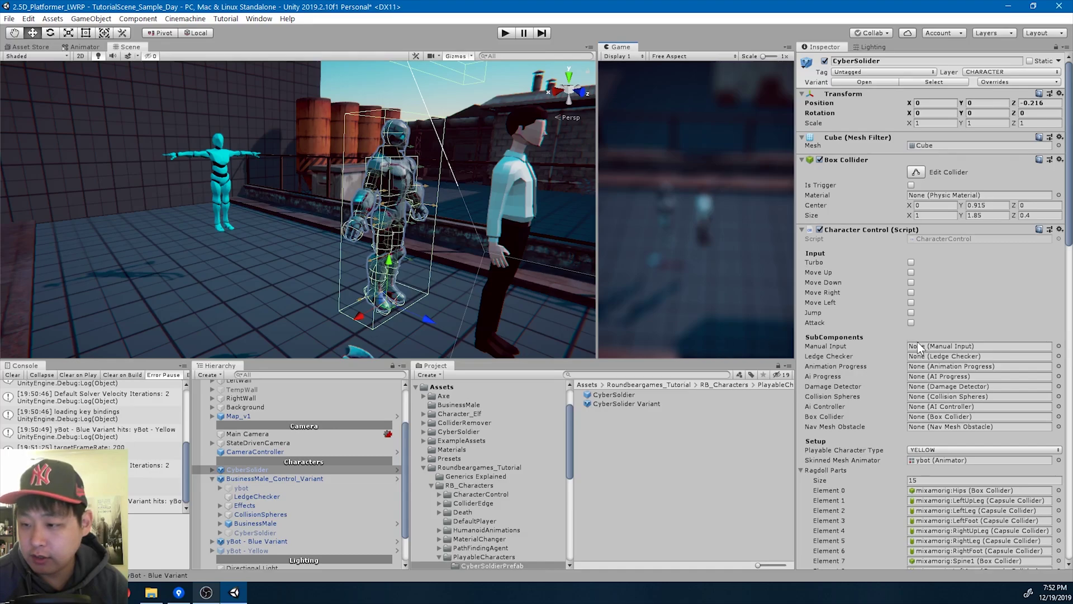
Assign the CyberSoldier child as CyberSolider's Skinned Mesh Animator and regenerate its ragdoll parts from the body parts.
scroll(920, 347, "down", 3)
left_click(212, 470)
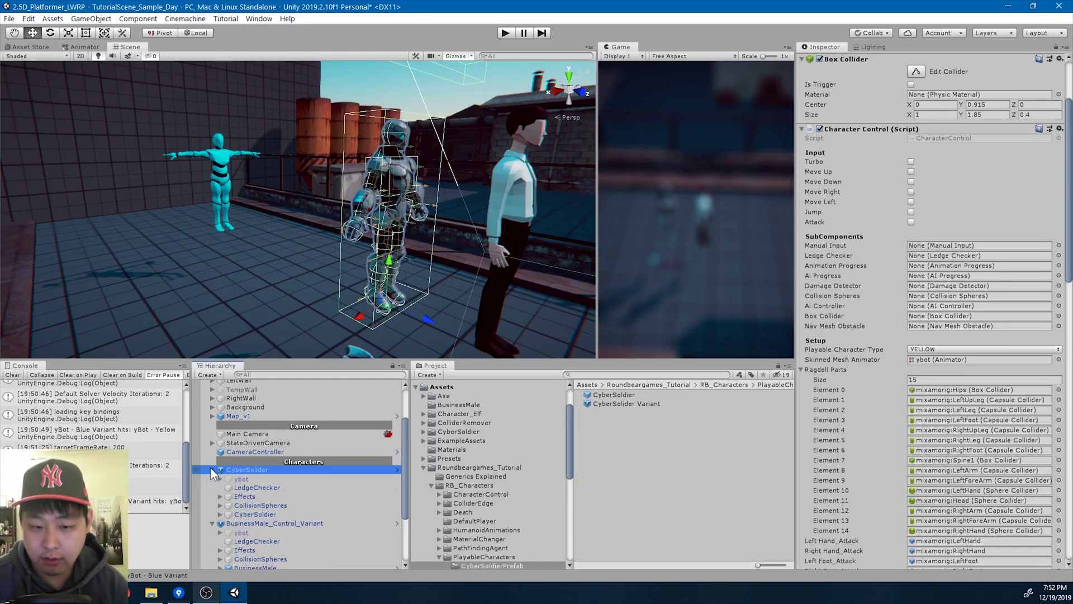
left_click_drag(257, 515, 855, 384)
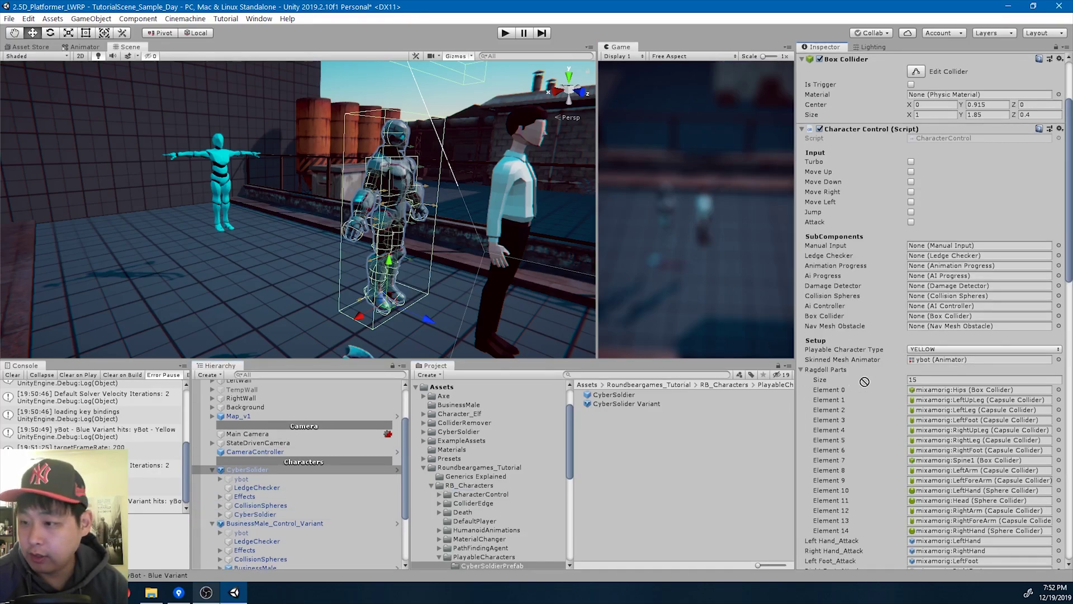
left_click_drag(934, 366, 932, 362)
scroll(928, 371, "down", 3)
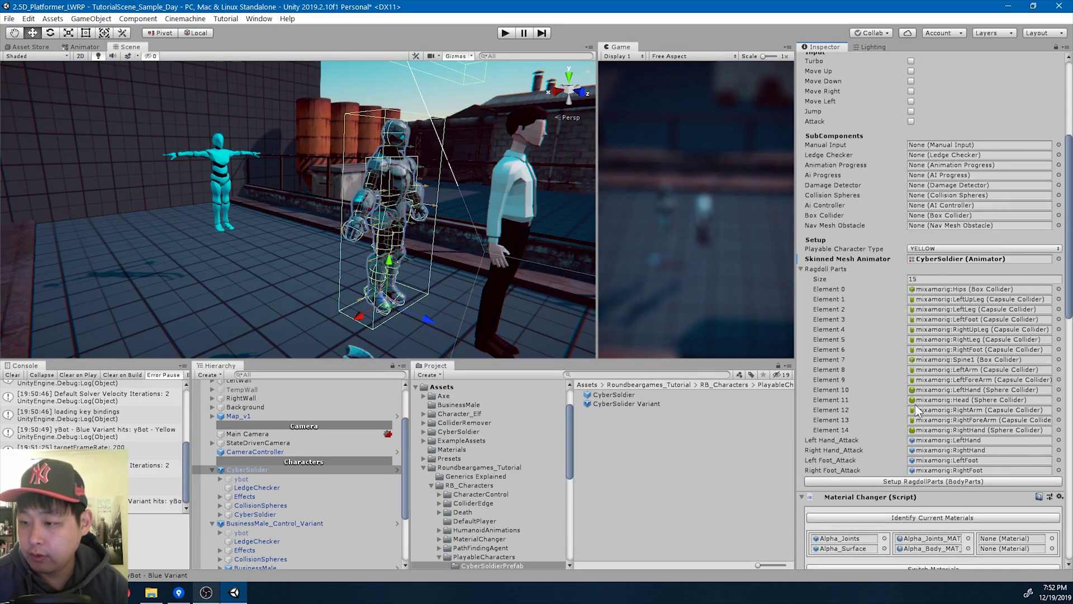
left_click(900, 482)
left_click(901, 483)
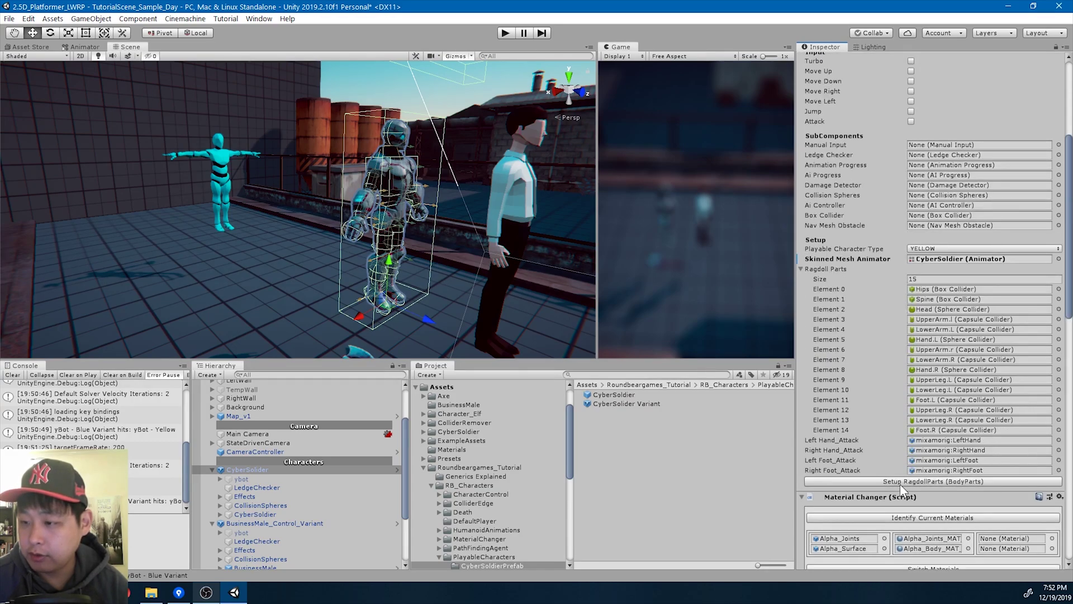
Assign the soldier's Hand.L bone to Left Hand_Attack and Hand.R to Right Hand_Attack in CyberSolider's Character Control.
left_click(934, 340)
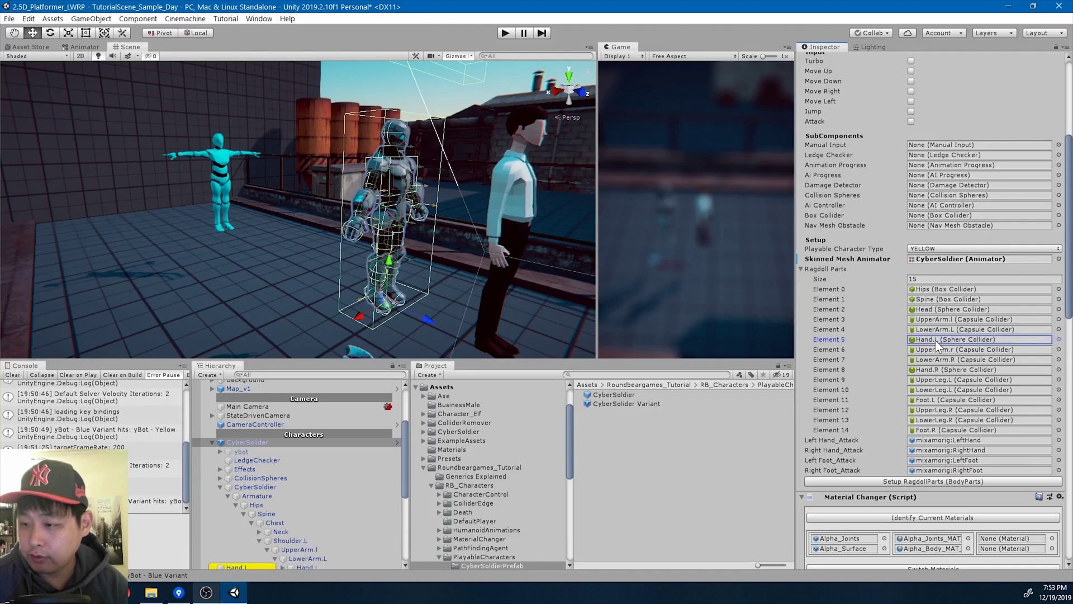
left_click(311, 566)
left_click_drag(311, 566, 951, 440)
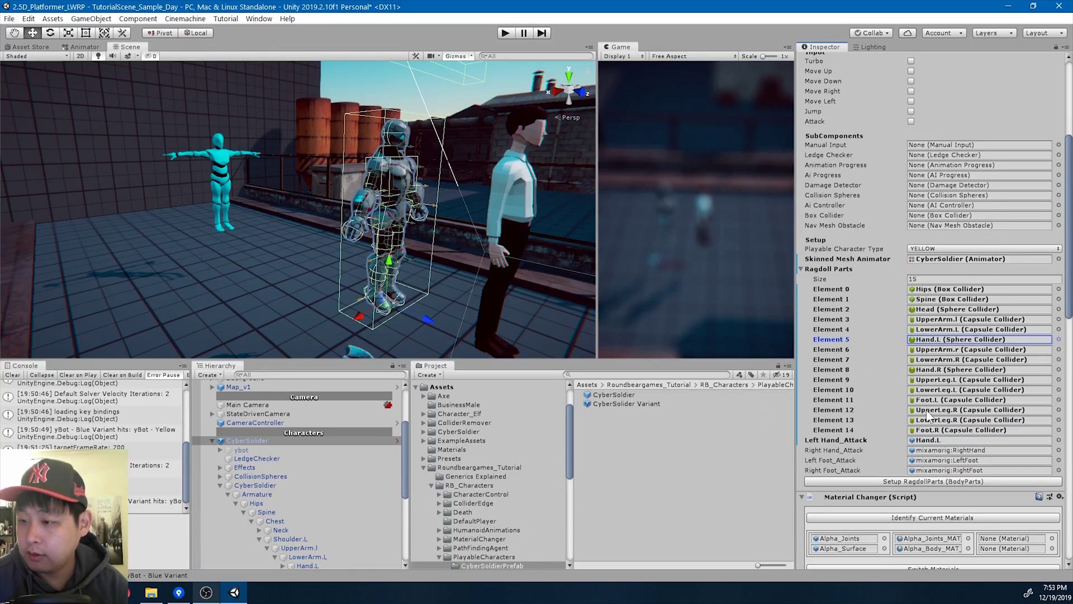
left_click(933, 370)
left_click_drag(310, 566, 849, 481)
left_click_drag(936, 454, 938, 455)
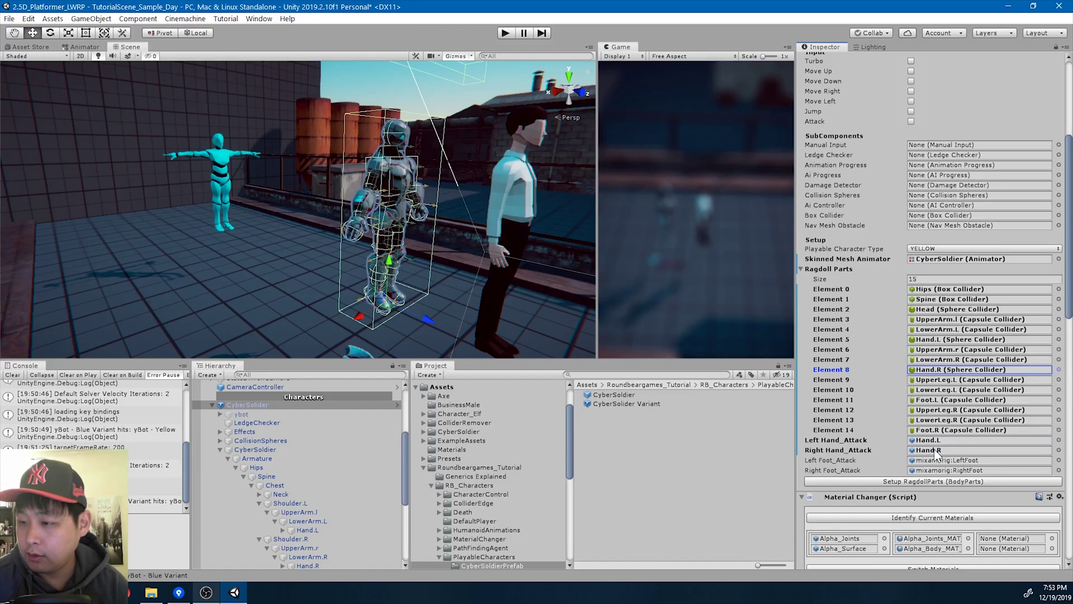
Assign the soldier's Foot.L bone to Left Foot_Attack and Foot.R to Right Foot_Attack in CyberSolider's Character Control.
left_click(934, 399)
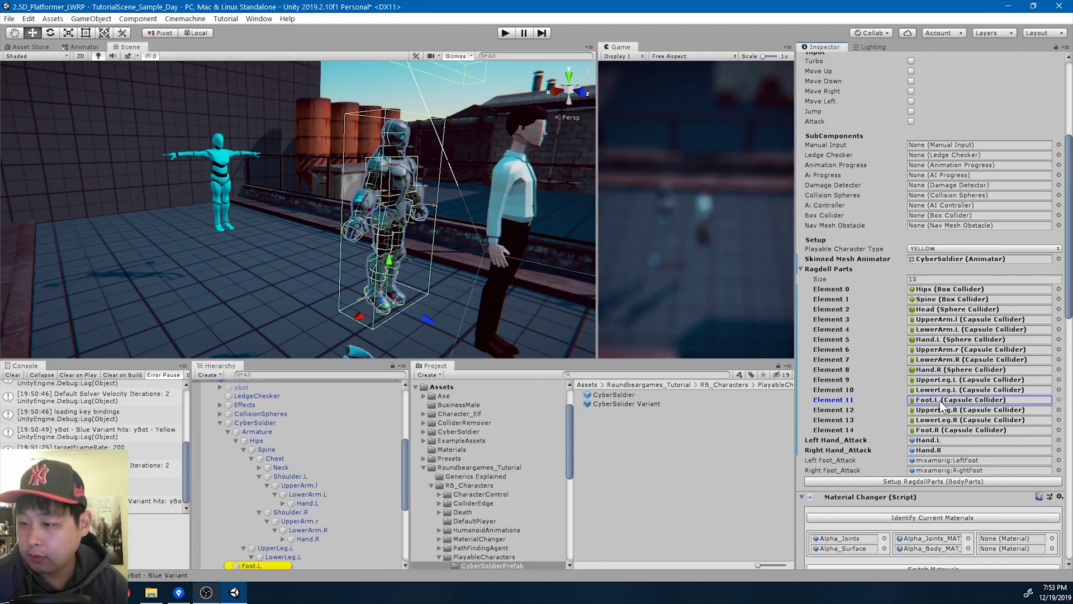
left_click_drag(283, 566, 931, 461)
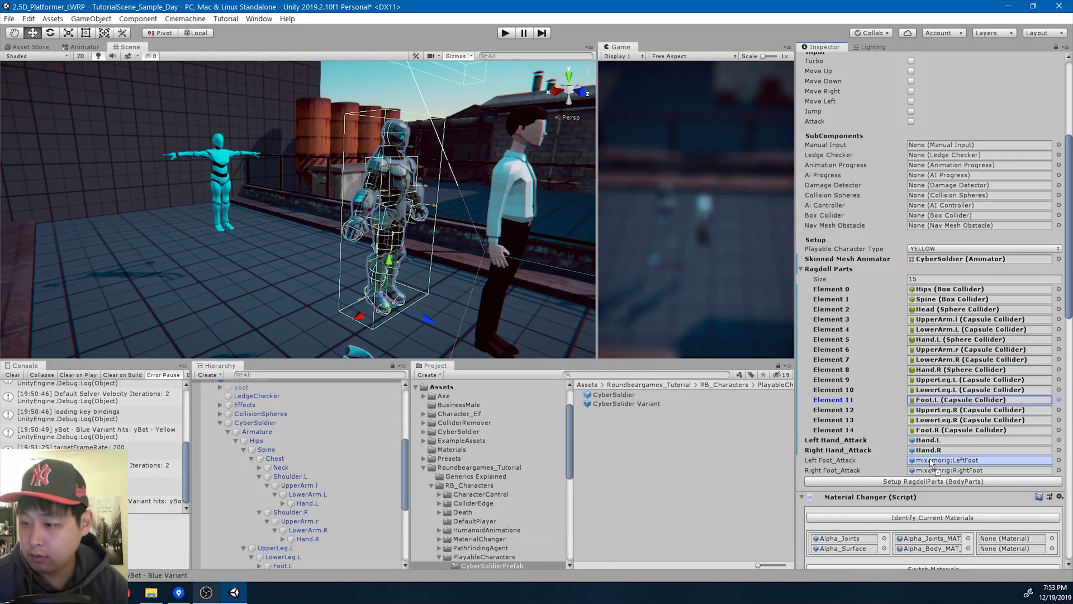
left_click(932, 428)
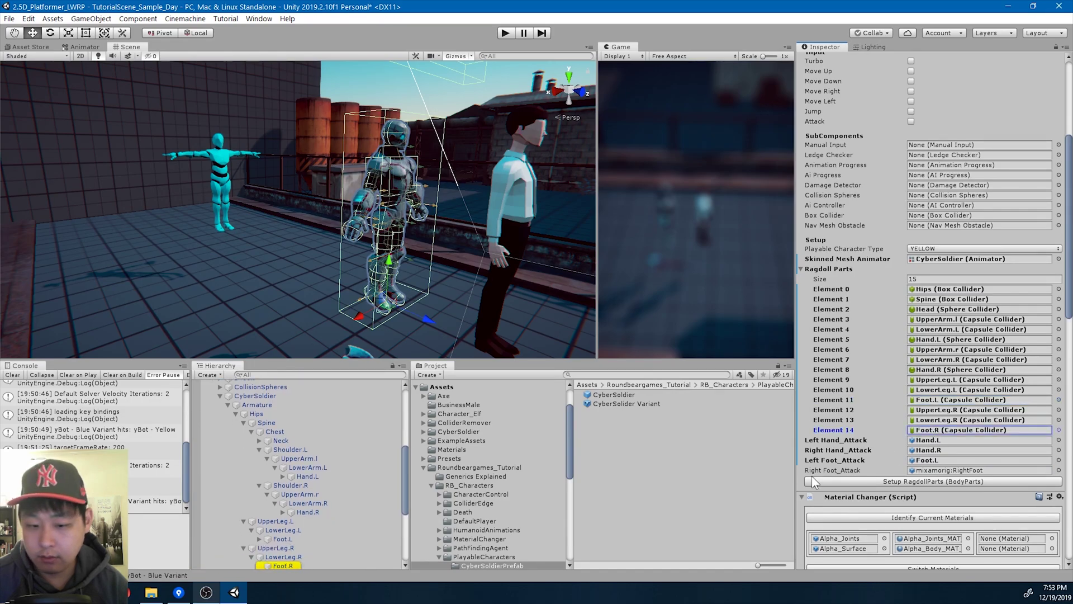
left_click_drag(299, 564, 941, 472)
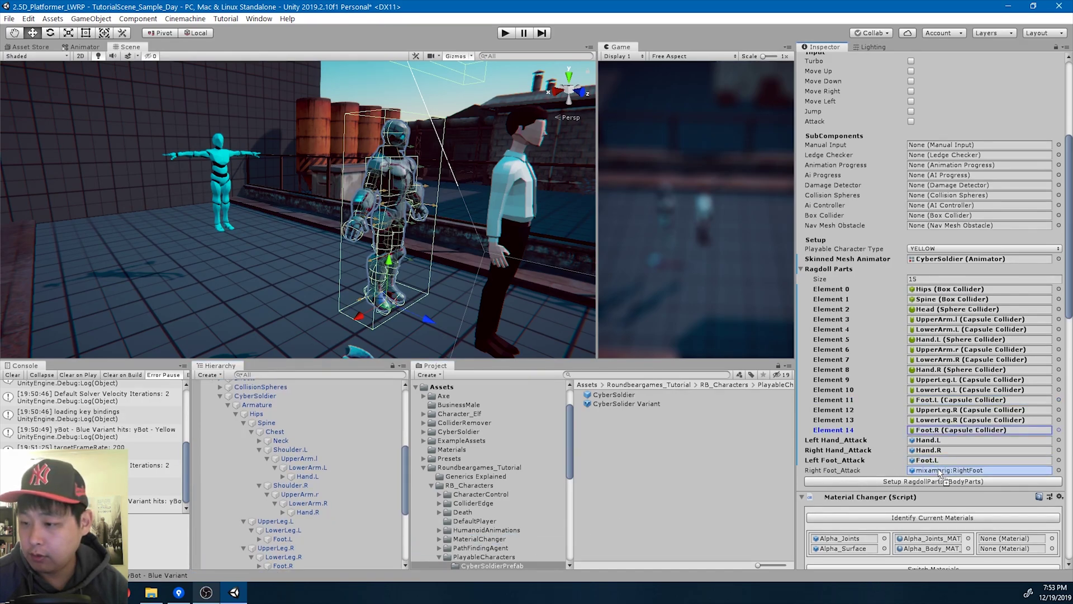
left_click(930, 481)
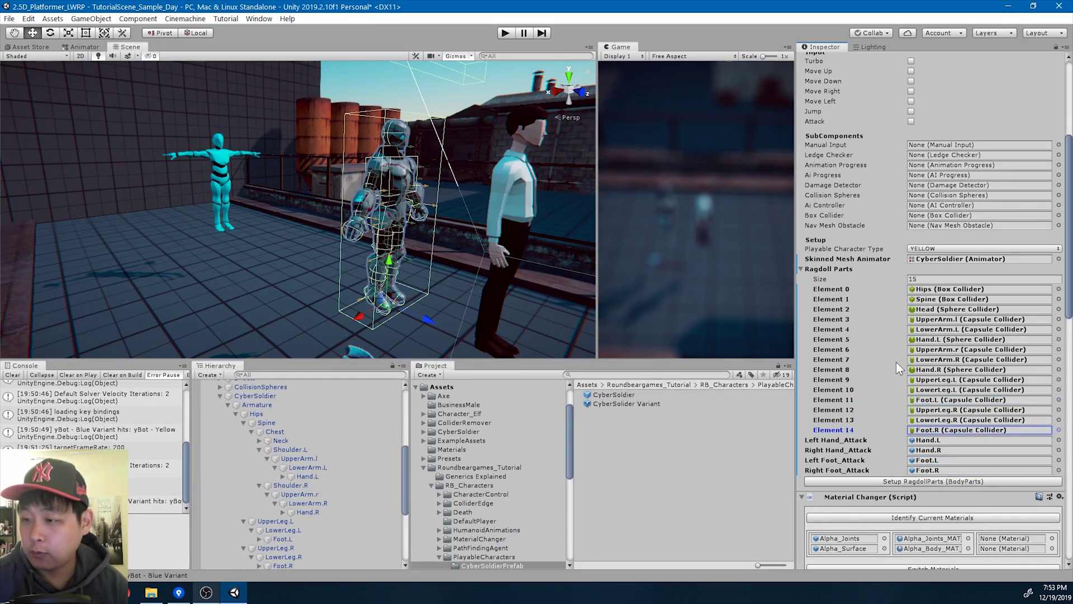
Collapse the CyberSolider and BusinessMale_Control_Variant hierarchies and deactivate BusinessMale_Control_Variant.
scroll(246, 425, "up", 3)
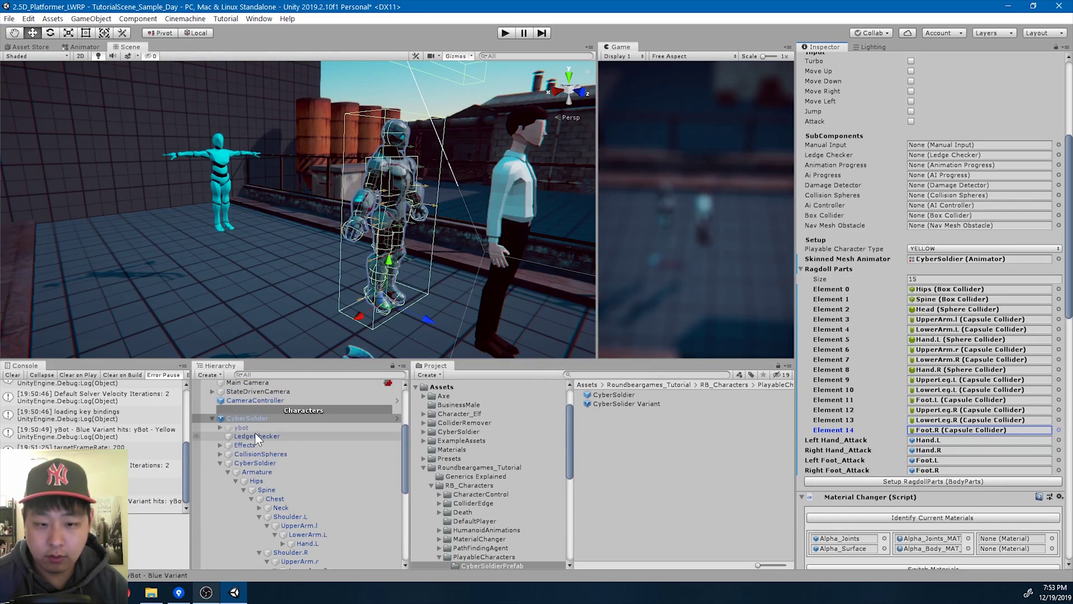
left_click(221, 463)
left_click(261, 463)
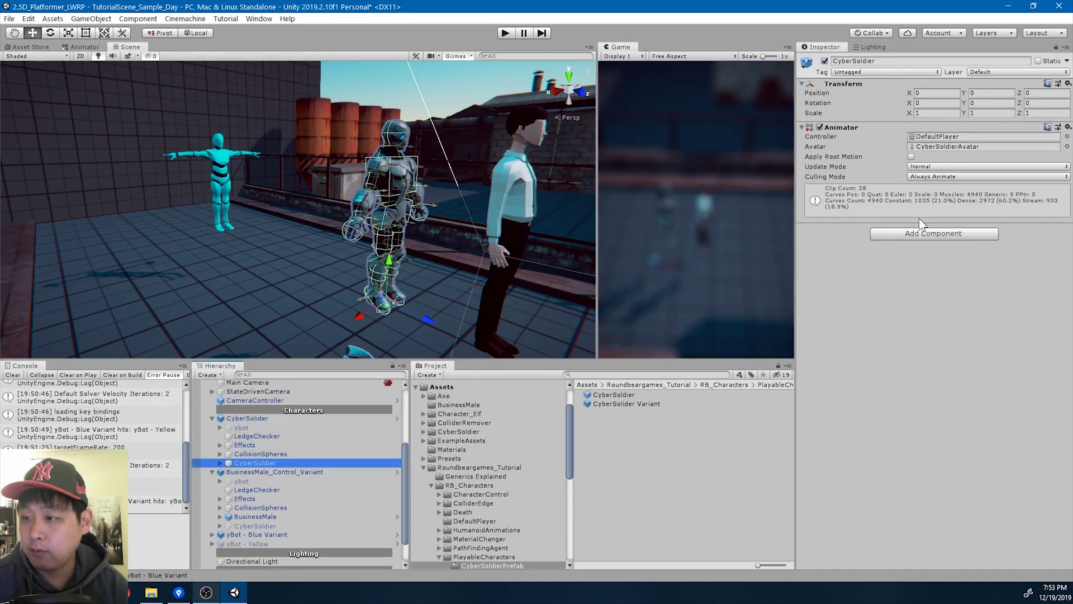
left_click(254, 419)
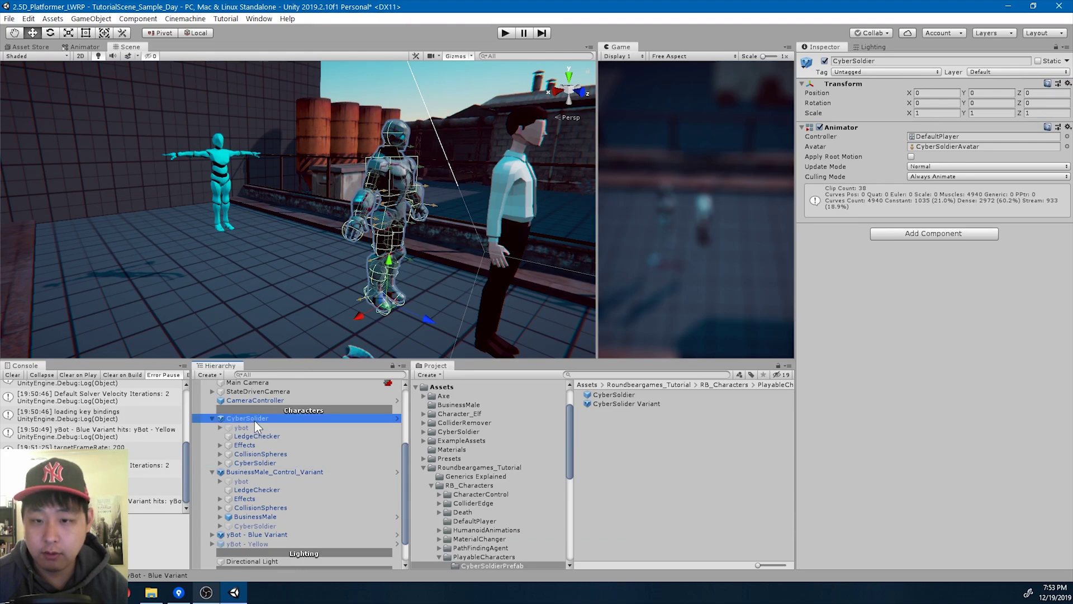
left_click(213, 419)
left_click(212, 428)
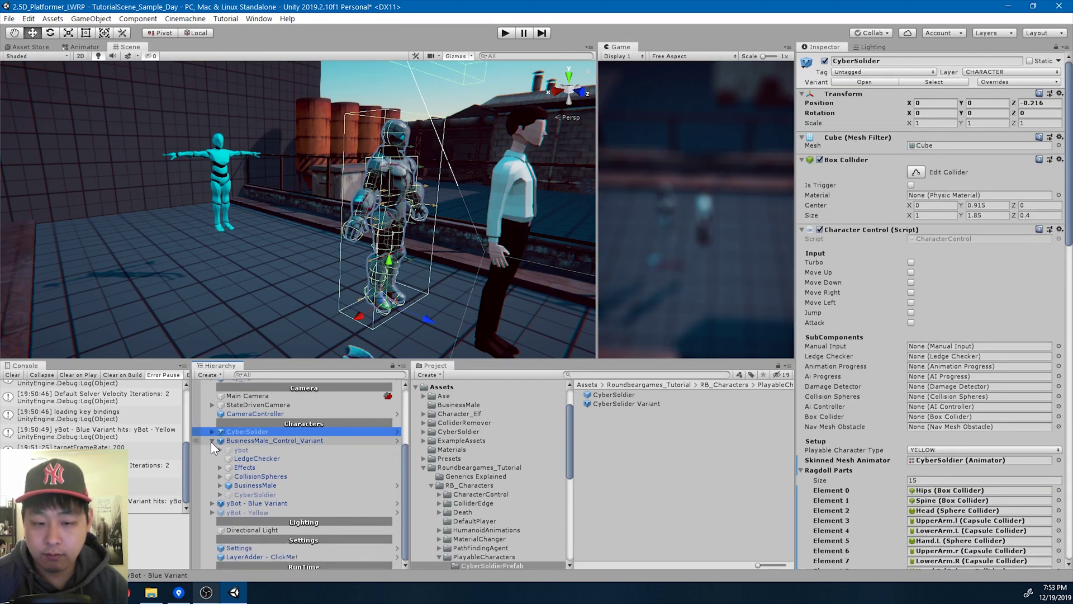
scroll(270, 448, "up", 3)
left_click(292, 495)
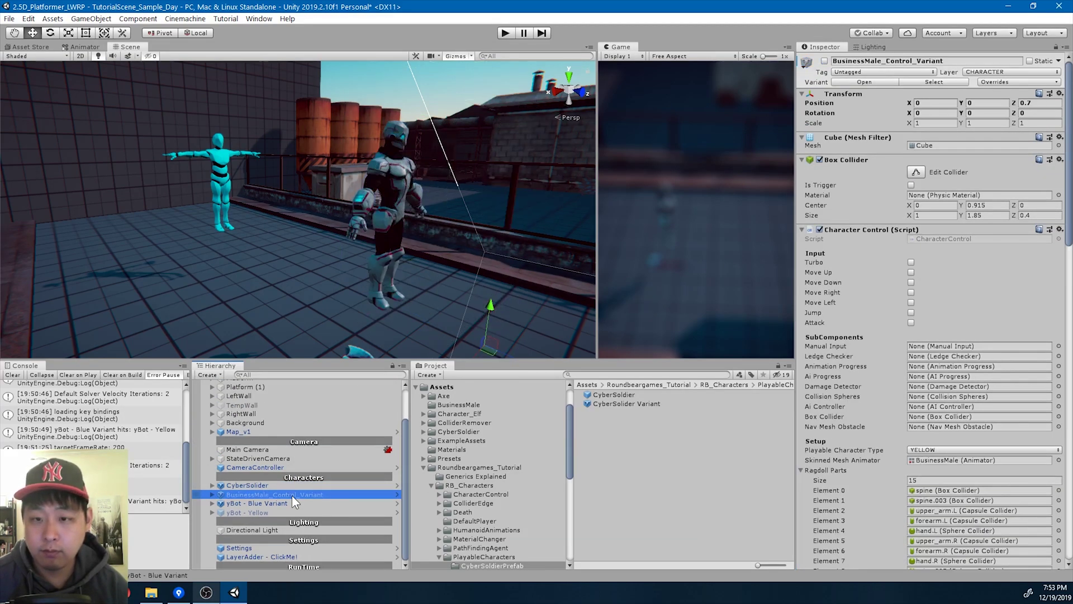
Run the scene to test the CyberSolider character's movement and attacks, and stop play mode.
left_click(505, 32)
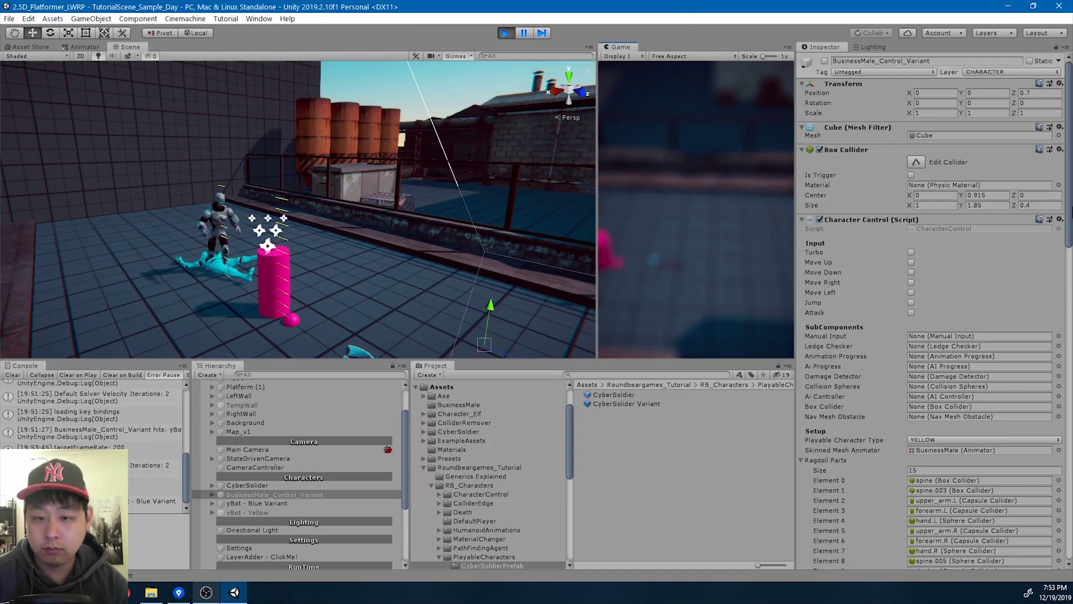
right_click_drag(391, 213, 559, 213)
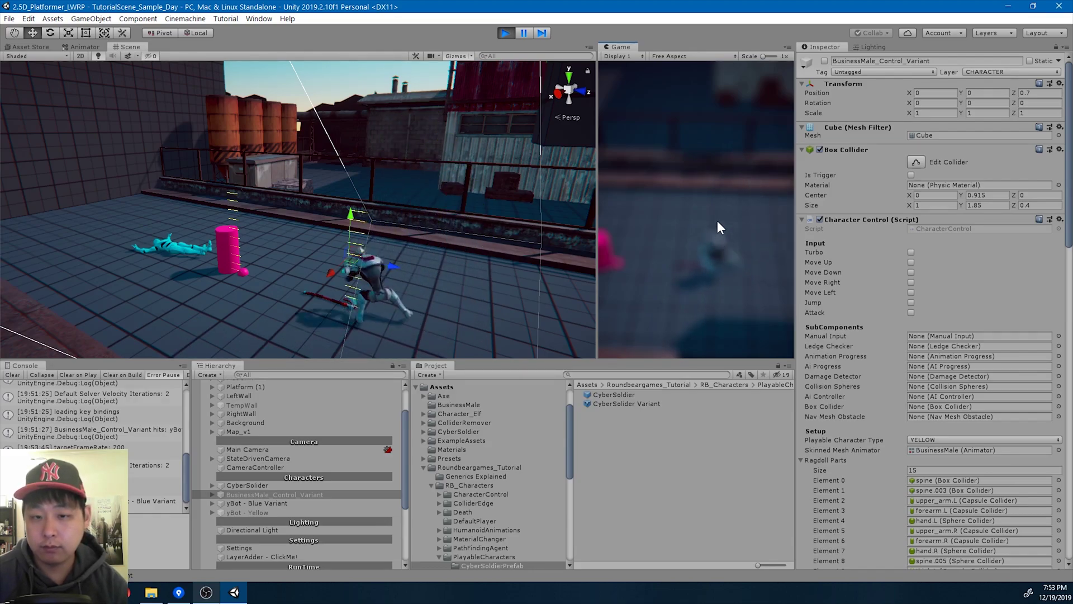
left_click(505, 34)
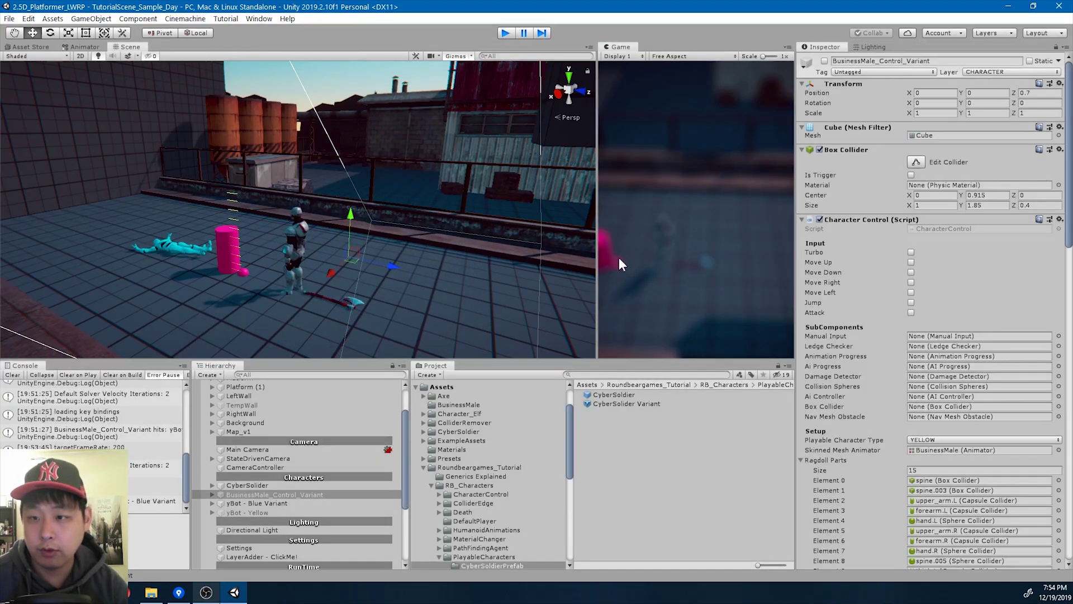
Activate BusinessMale_Control_Variant in place of CyberSolider, leaving yBot - Blue Variant active as the opponent.
left_click(267, 502)
key("alt+shift+a")
left_click(294, 495)
key("alt+shift+a")
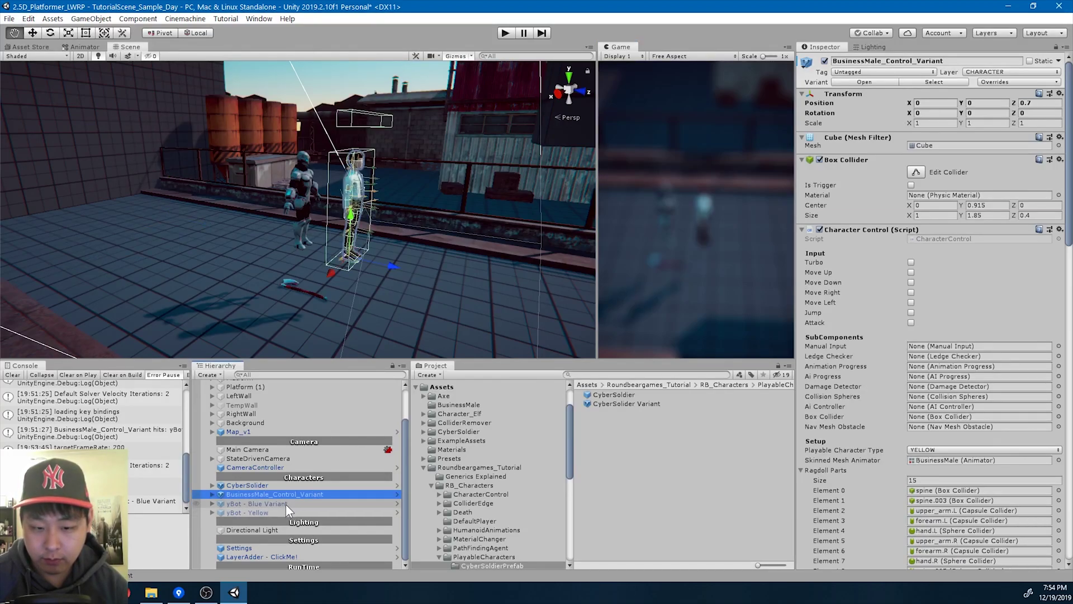
left_click(274, 484)
key("alt+shift+a")
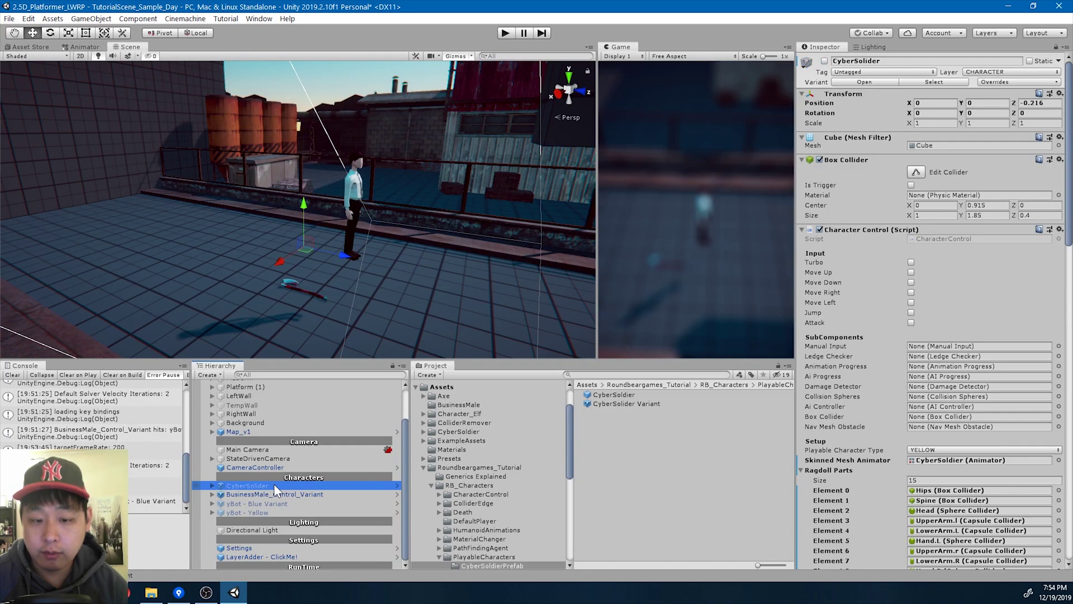
left_click(277, 502)
key("alt+shift+a")
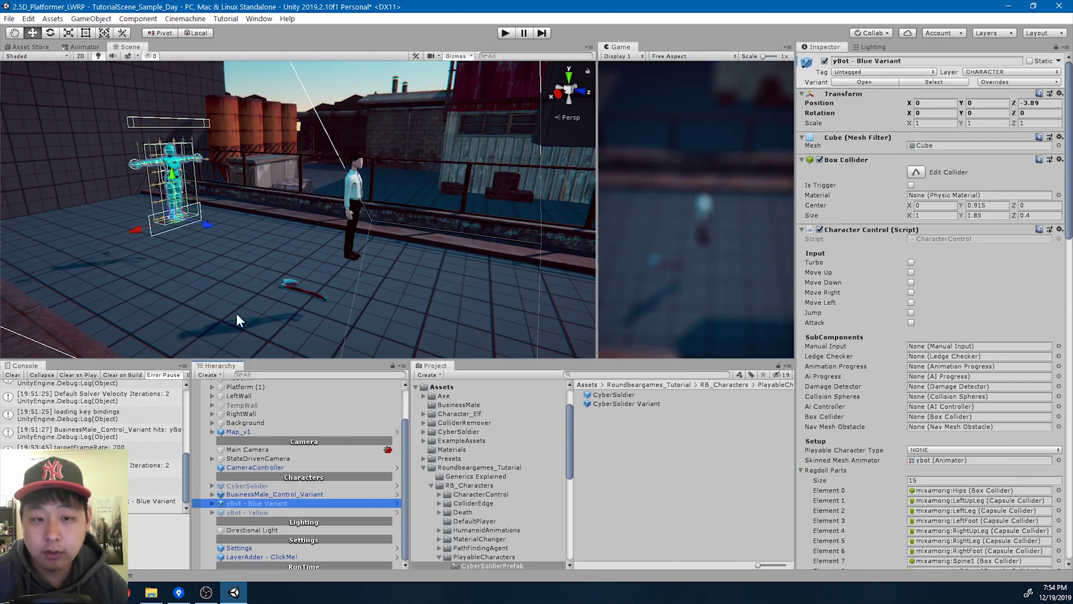
Clear the logged console messages.
right_click_drag(257, 252, 300, 250)
key("s")
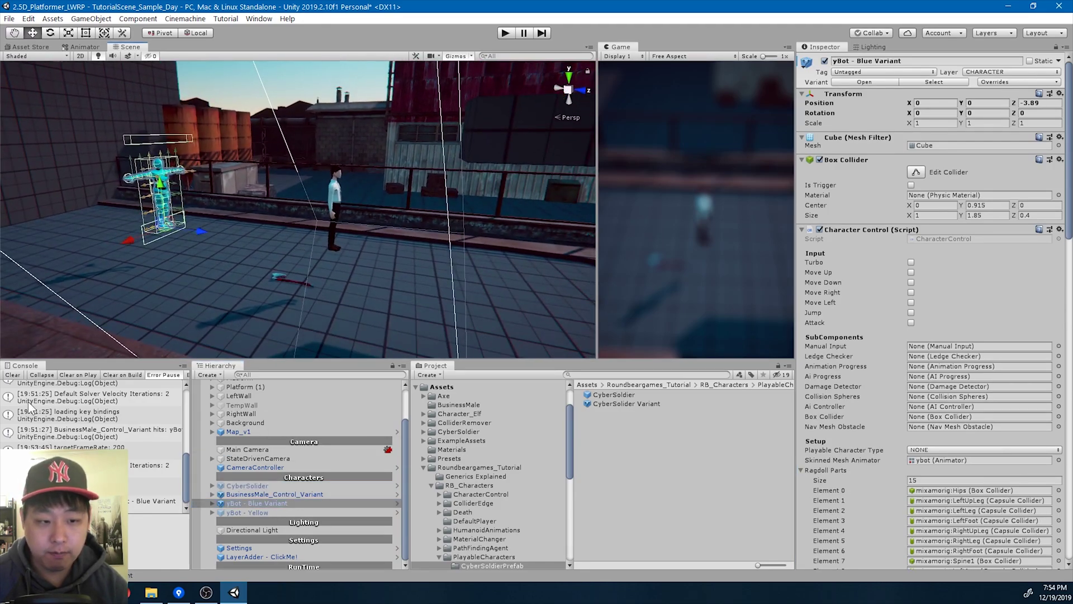
left_click(12, 374)
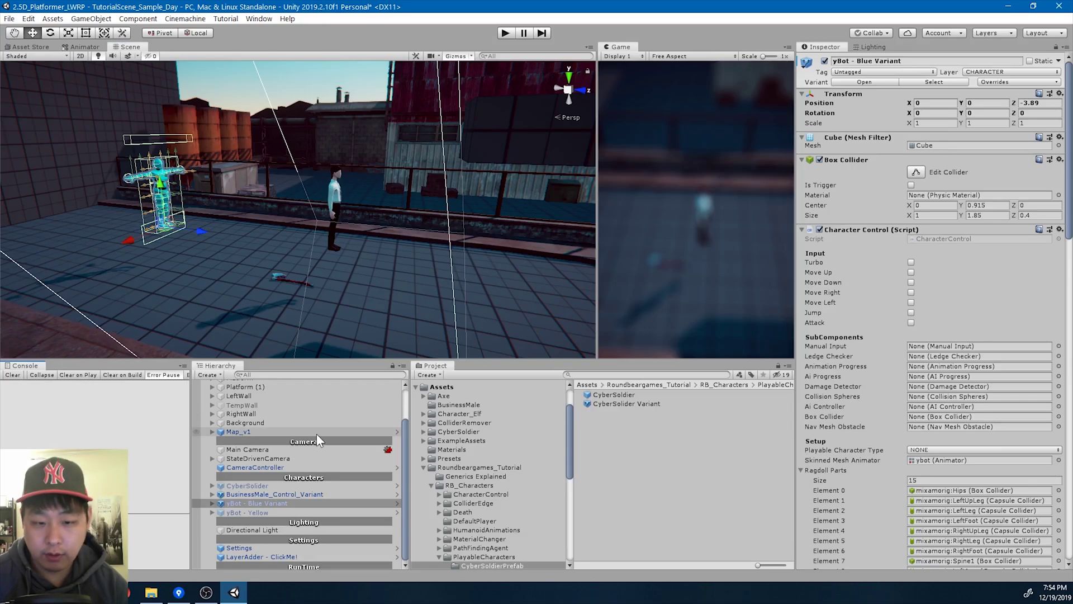
Expand StateDrivenCamera and select its Default virtual camera.
scroll(317, 434, "up", 2)
left_click(284, 492)
key("Right")
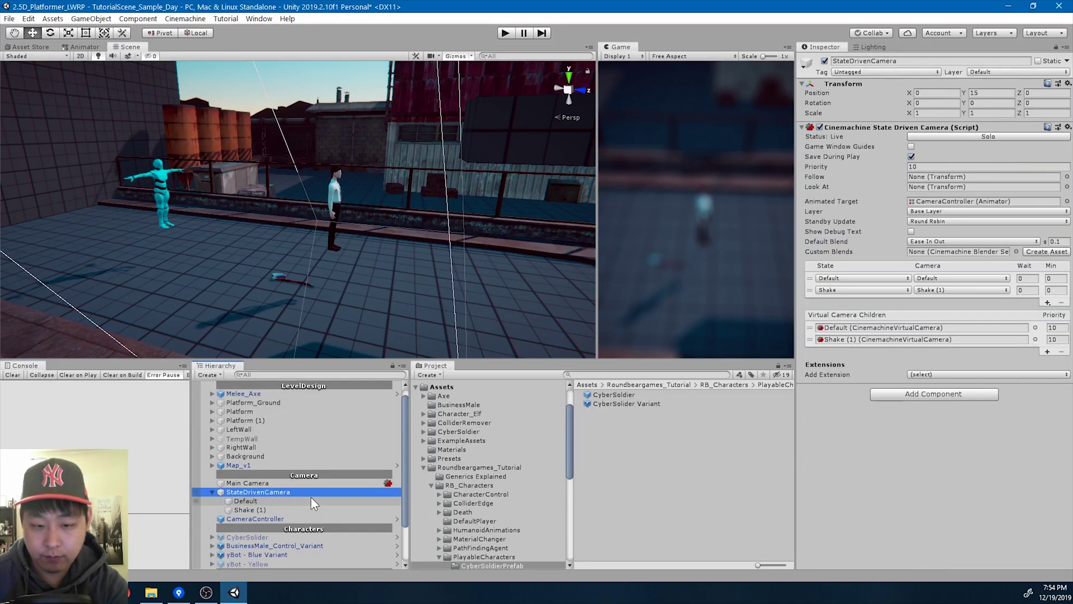
left_click(313, 501)
Expand the BusinessMale skeleton inside BusinessMale_Control_Variant down to the spine.002 bone.
scroll(313, 501, "down", 3)
left_click(212, 512)
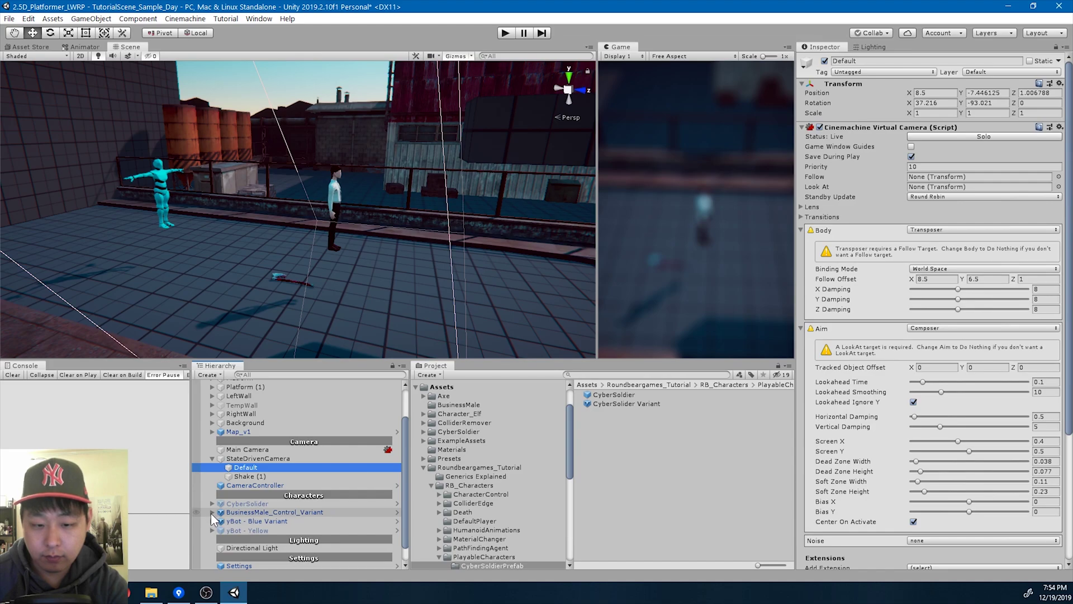
left_click(221, 557)
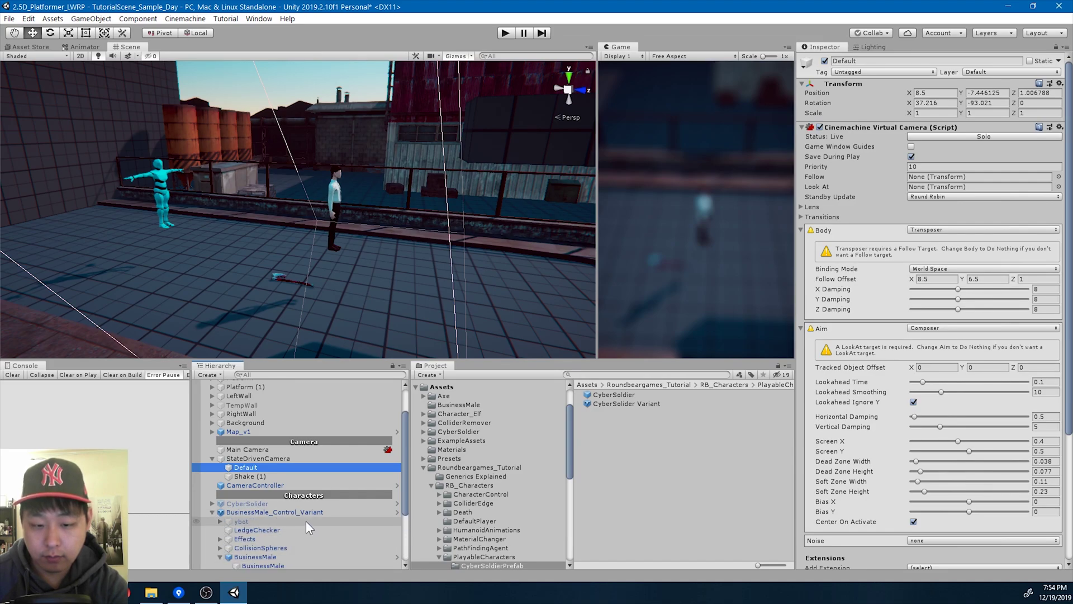
scroll(305, 521, "down", 3)
left_click(228, 541)
scroll(264, 535, "down", 3)
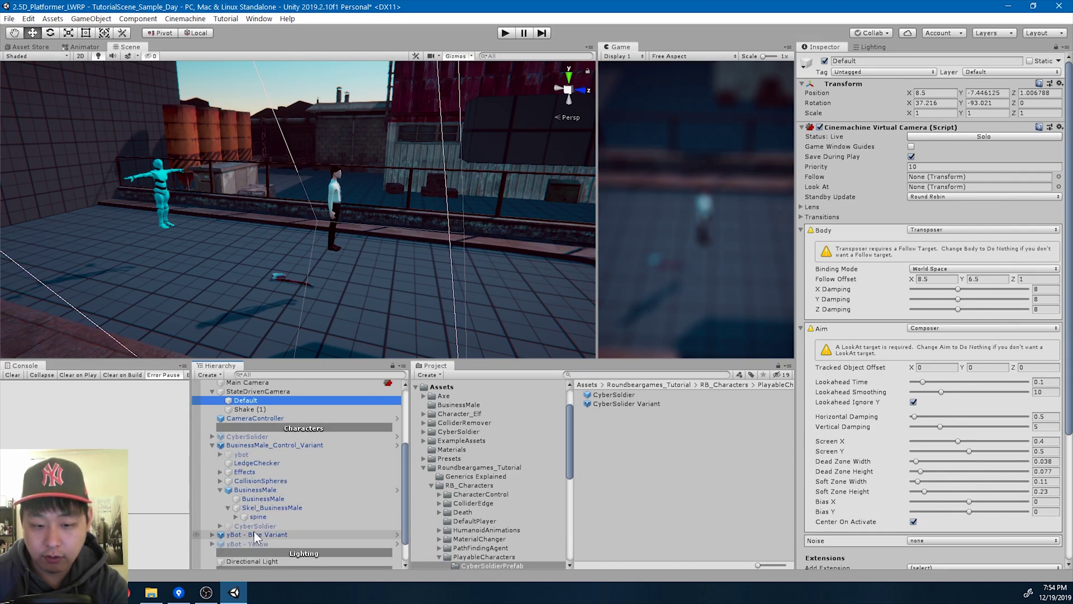
left_click(236, 517)
scroll(274, 524, "down", 3)
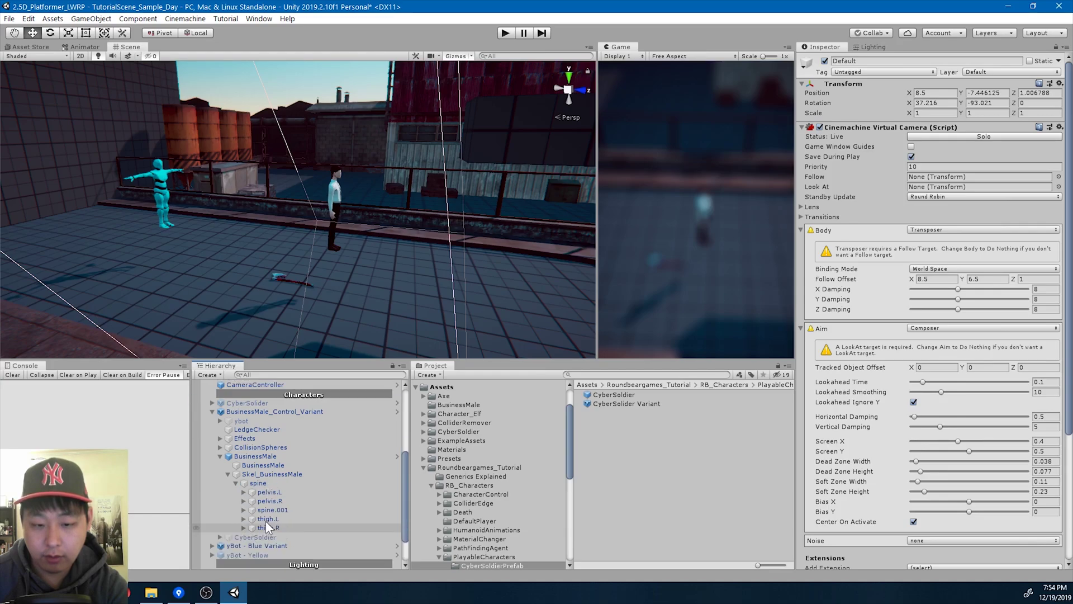
left_click(243, 510)
left_click(282, 519)
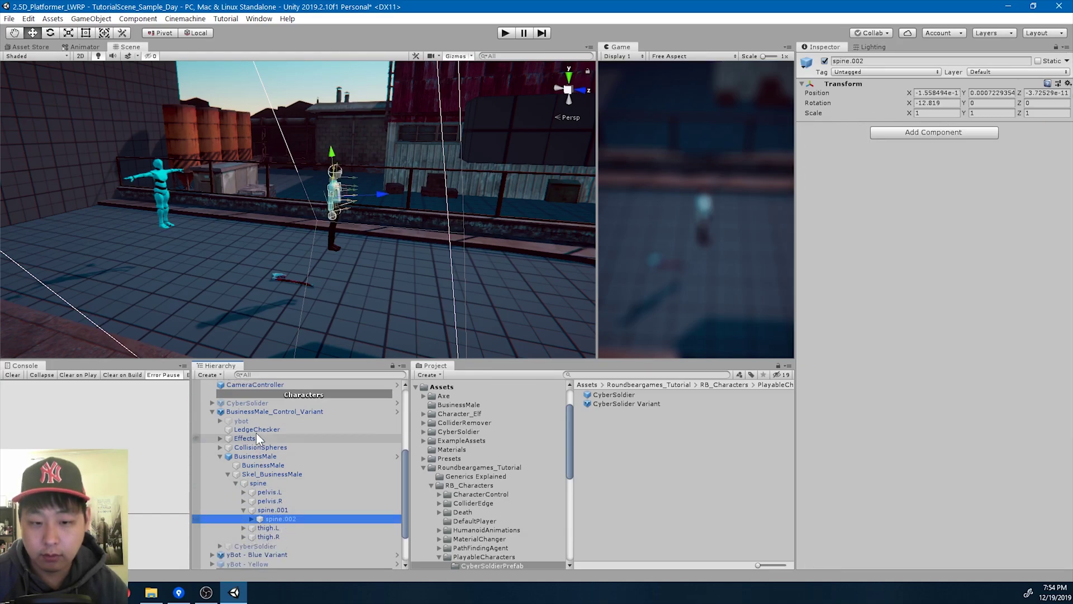
Set BusinessMale's spine.002 as the Follow and Look At target of the Default and Shake (1) virtual cameras.
scroll(300, 411, "up", 3)
left_click_drag(274, 401, 918, 178)
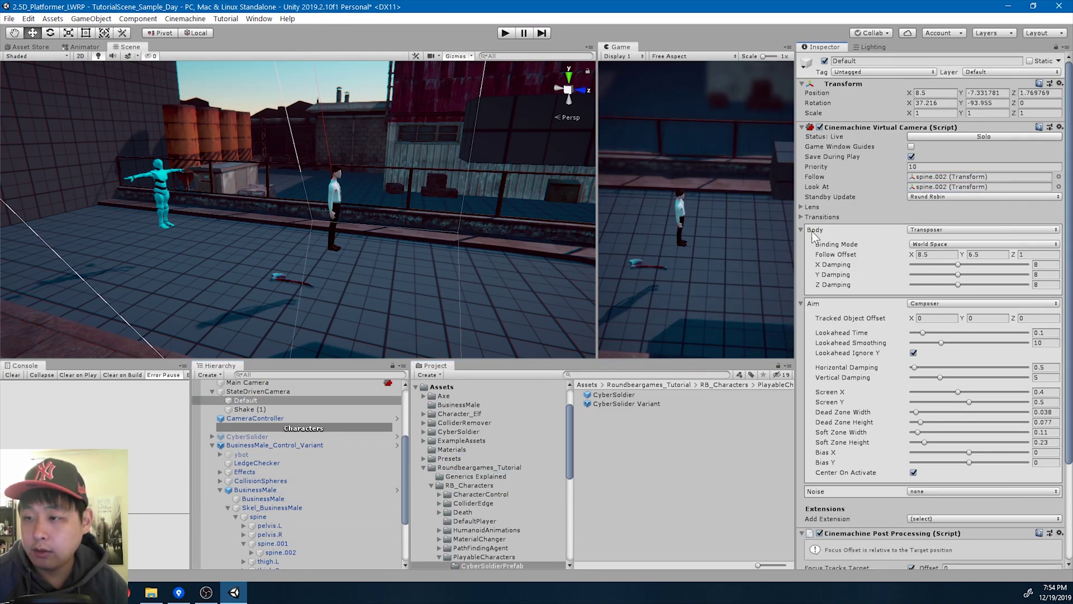
left_click(252, 409)
left_click_drag(283, 552, 781, 297)
left_click_drag(927, 188, 926, 177)
left_click_drag(281, 552, 927, 187)
Enlarge the Game view beside the Scene view and start play mode with the BusinessMale character.
left_click_drag(598, 175, 389, 183)
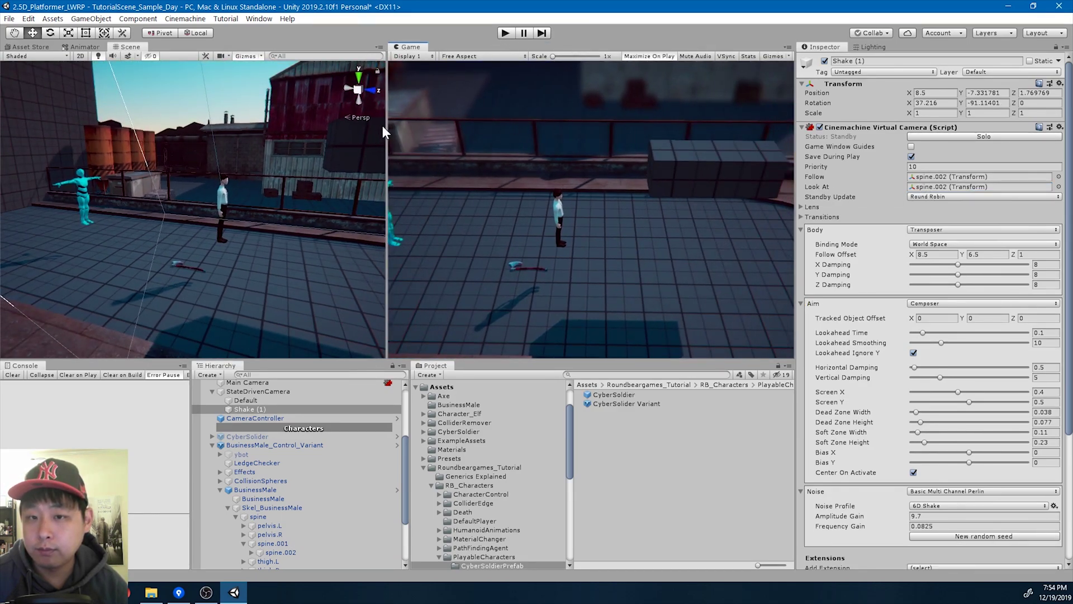
left_click_drag(386, 126, 422, 126)
left_click(505, 32)
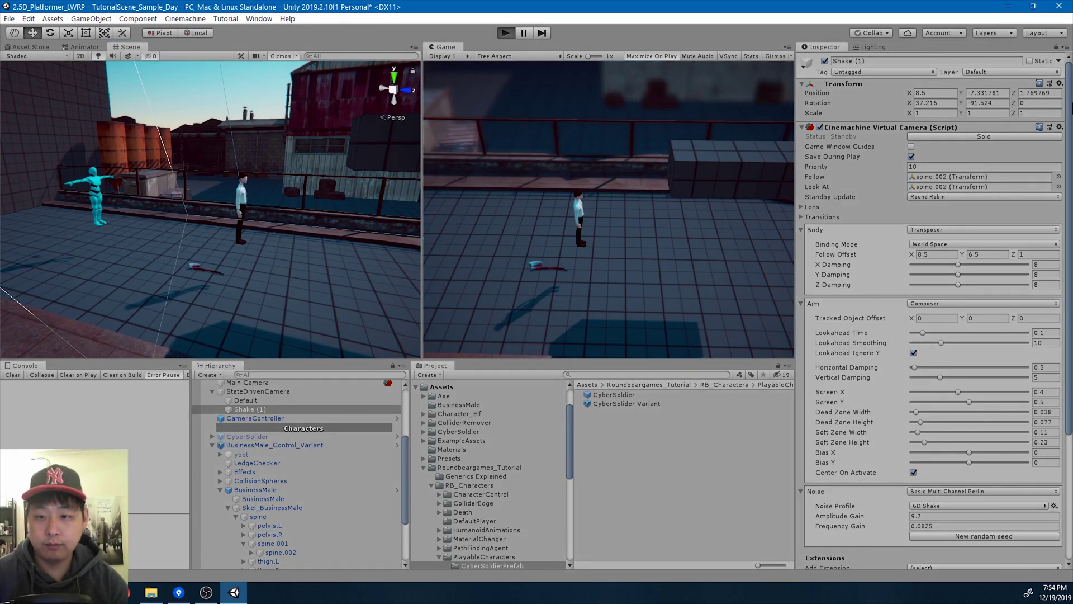